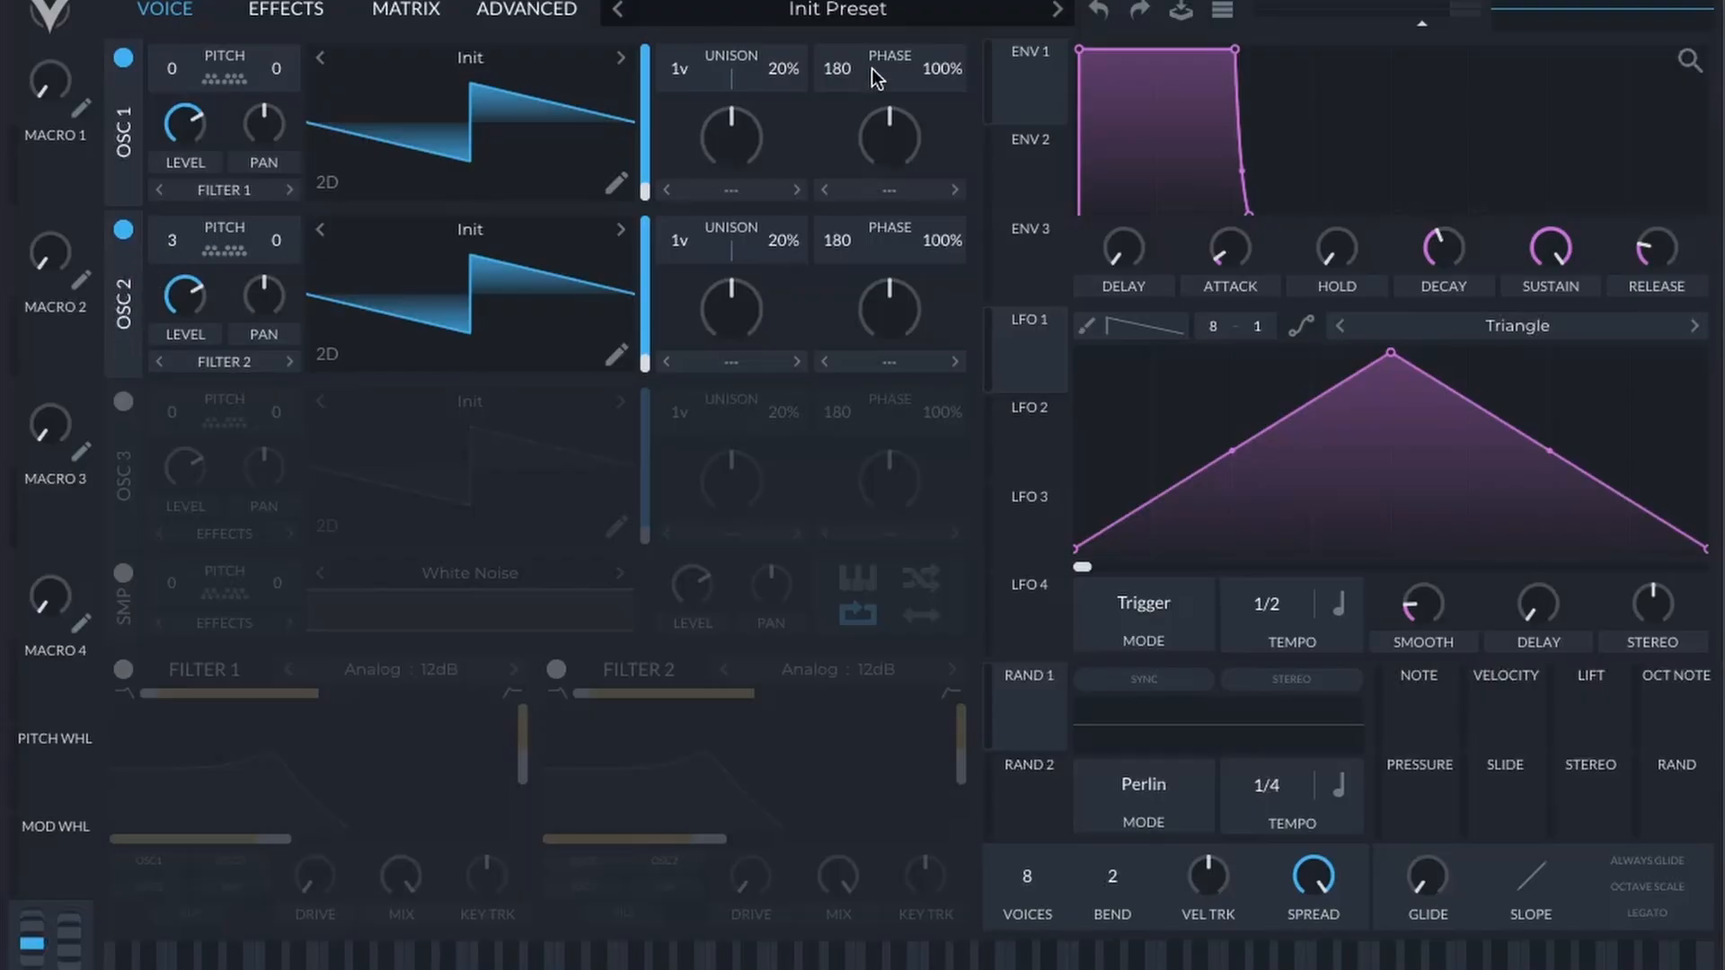
# Step: Set the unison to 16 voices on OSC 1 and to 15 voices with 25% detune on OSC 2
pyautogui.moveTo(676, 71); pyautogui.dragTo(676, 18)
pyautogui.moveTo(681, 248); pyautogui.dragTo(738, 120)
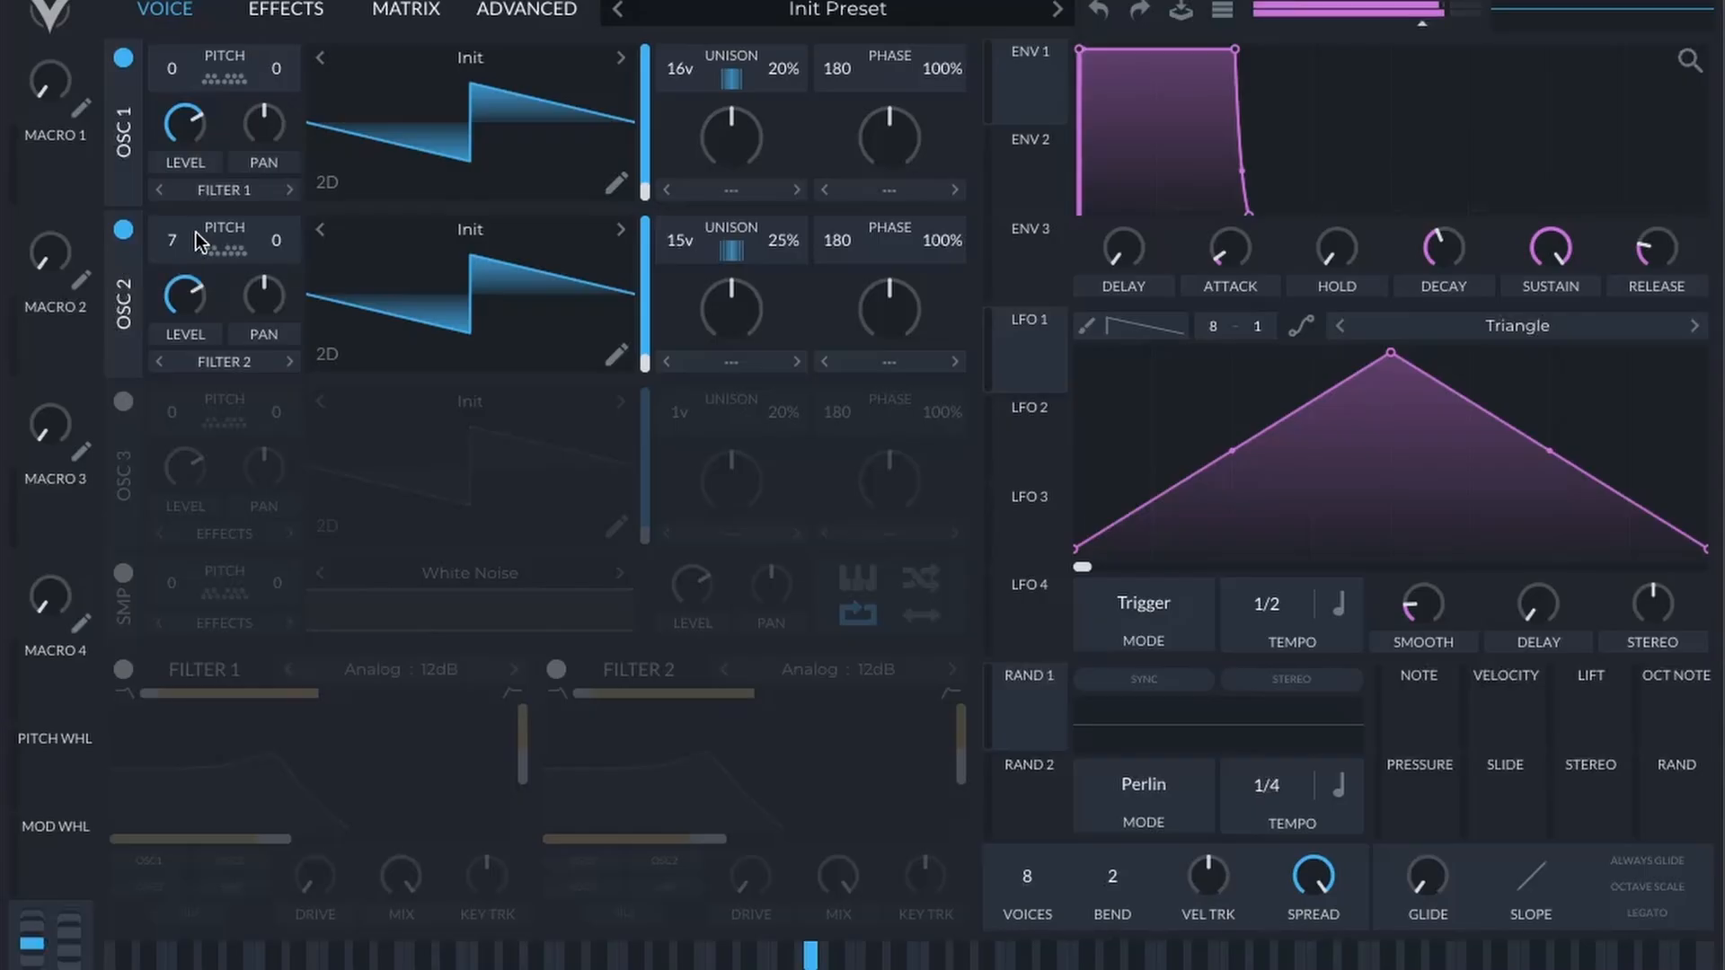
# Step: Audition OSC 2 transpositions of 10, 7 and 8 semitones and settle on 3
pyautogui.moveTo(196, 232); pyautogui.dragTo(186, 218)
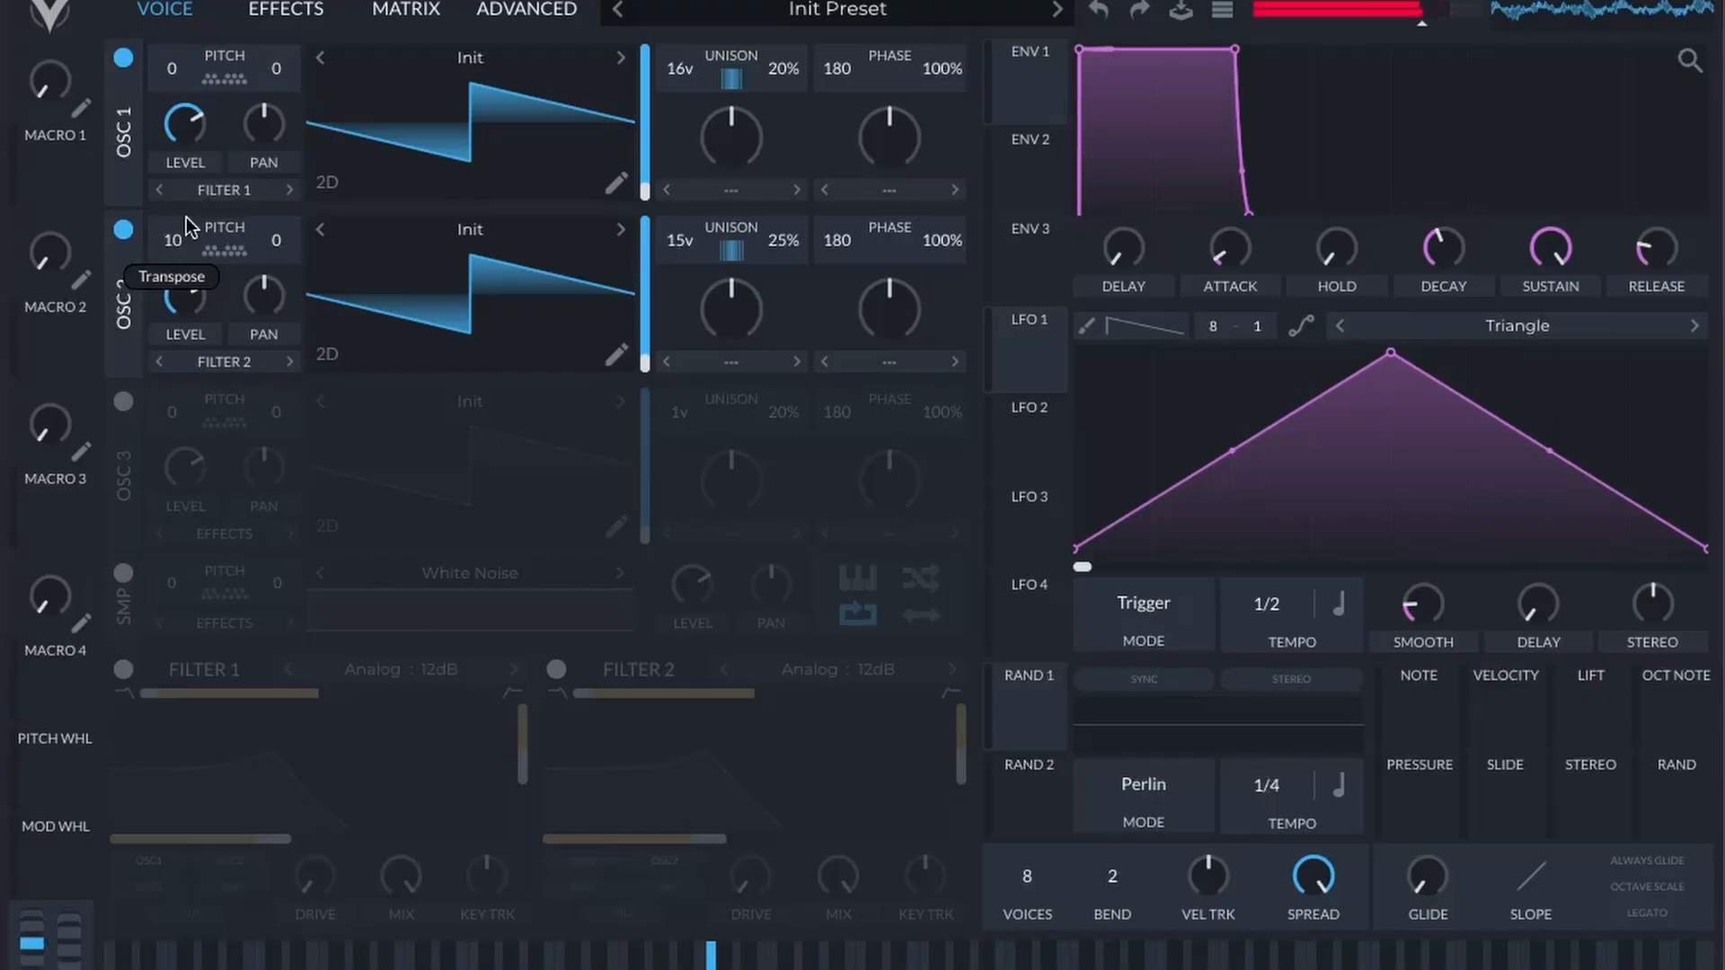
pyautogui.moveTo(186, 218)
pyautogui.mouseDown()
pyautogui.moveTo(169, 255)
pyautogui.moveTo(184, 239)
pyautogui.mouseUp()
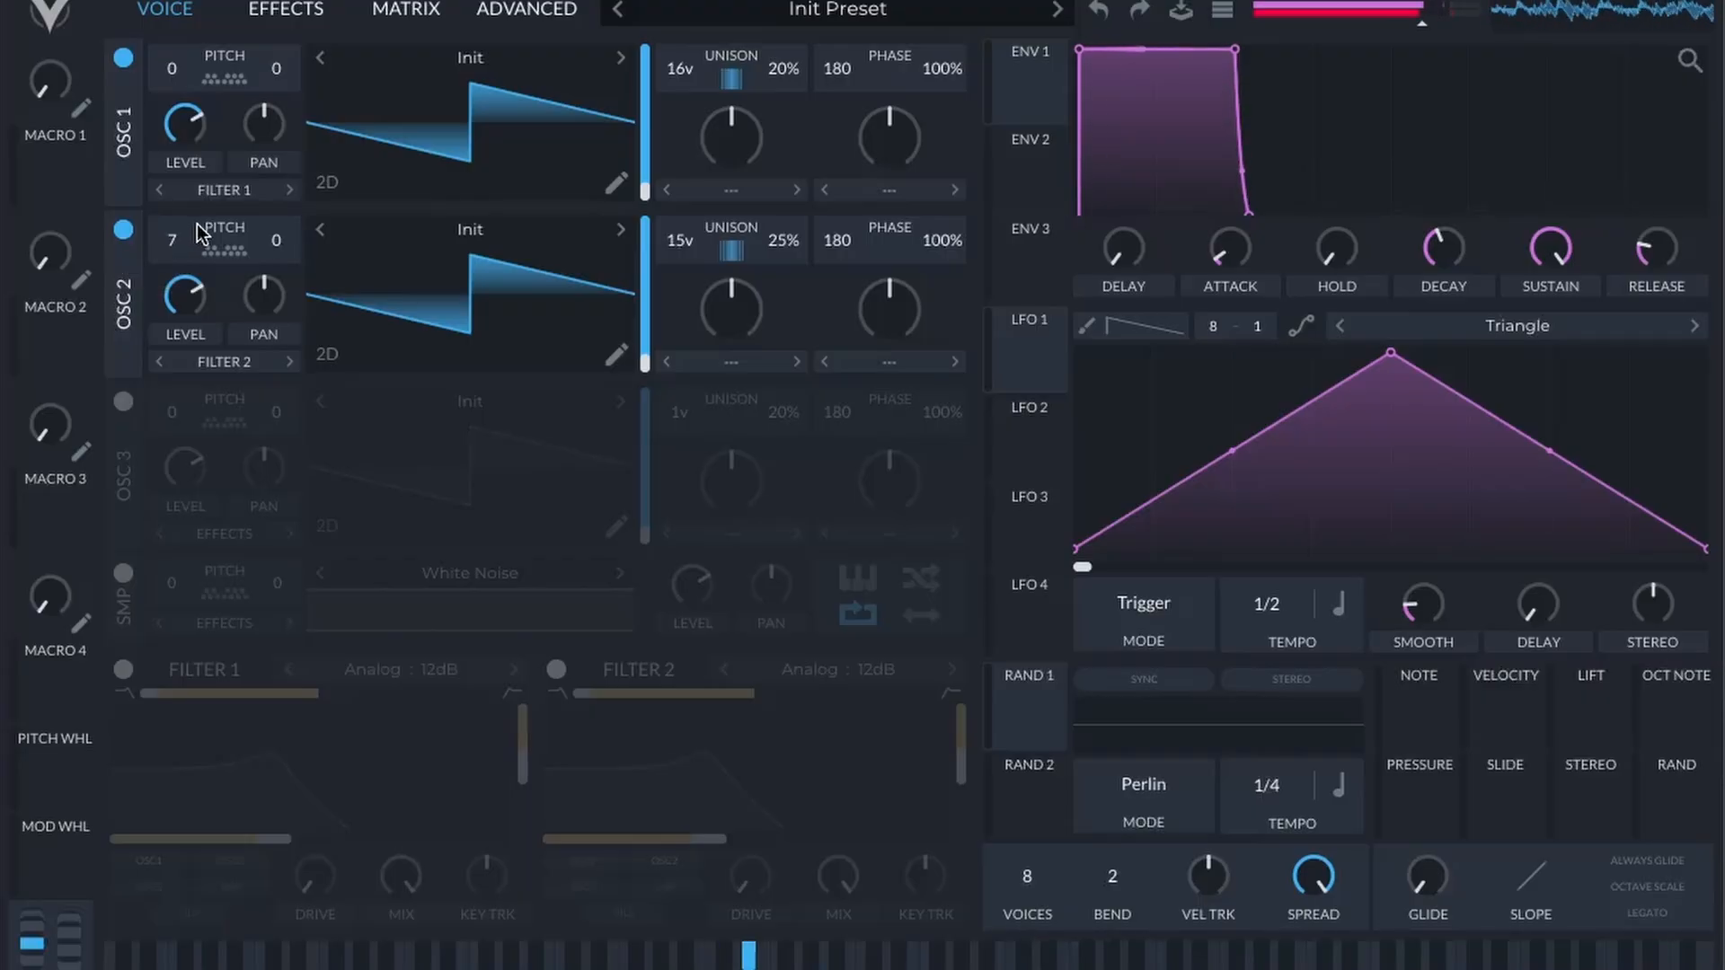
pyautogui.moveTo(192, 227); pyautogui.dragTo(192, 289)
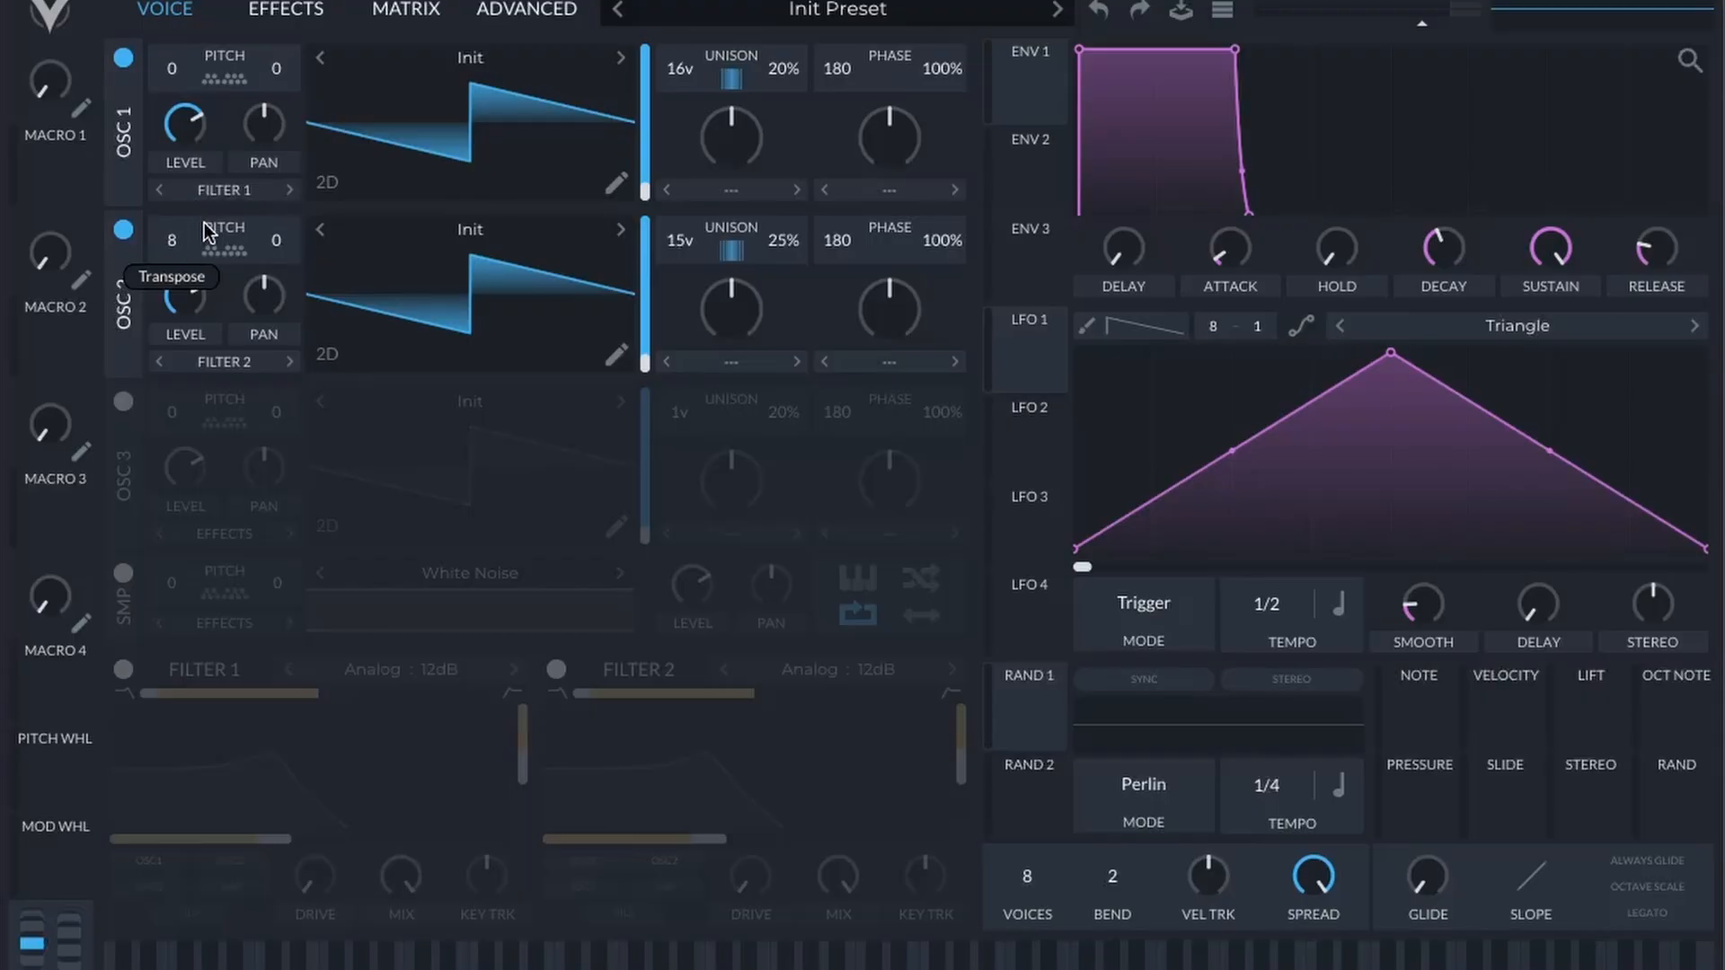
pyautogui.moveTo(202, 235); pyautogui.dragTo(205, 229)
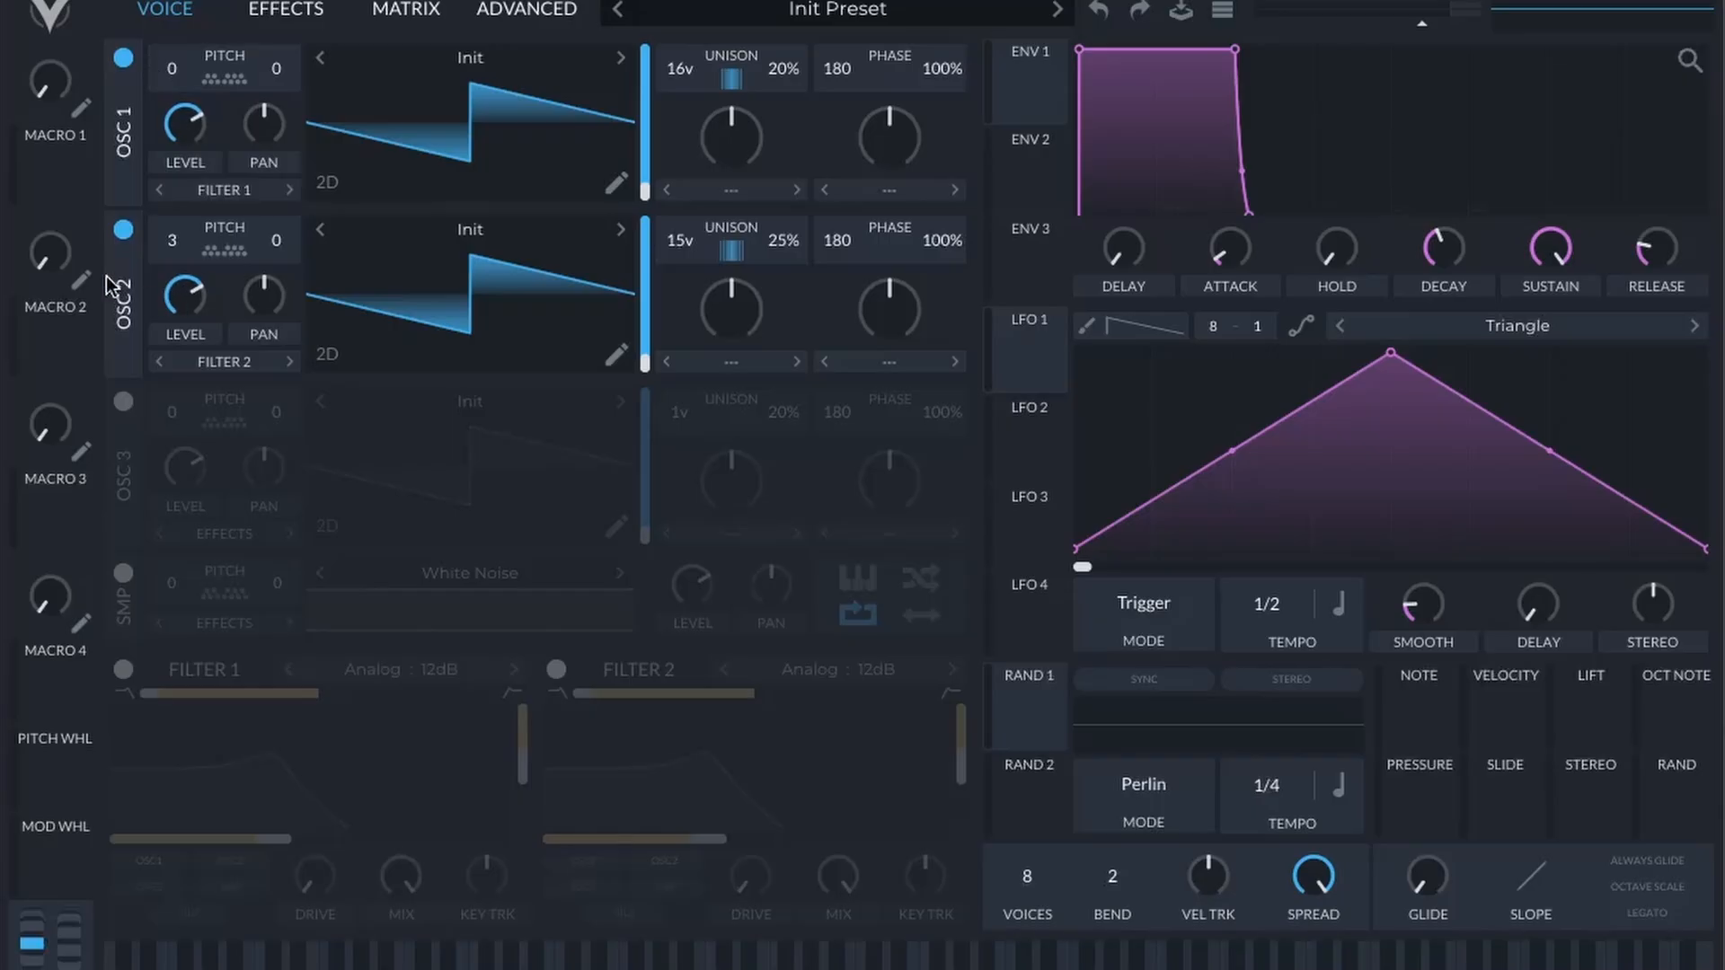
# Step: Turn OSC 3 on and back off
pyautogui.click(124, 402)
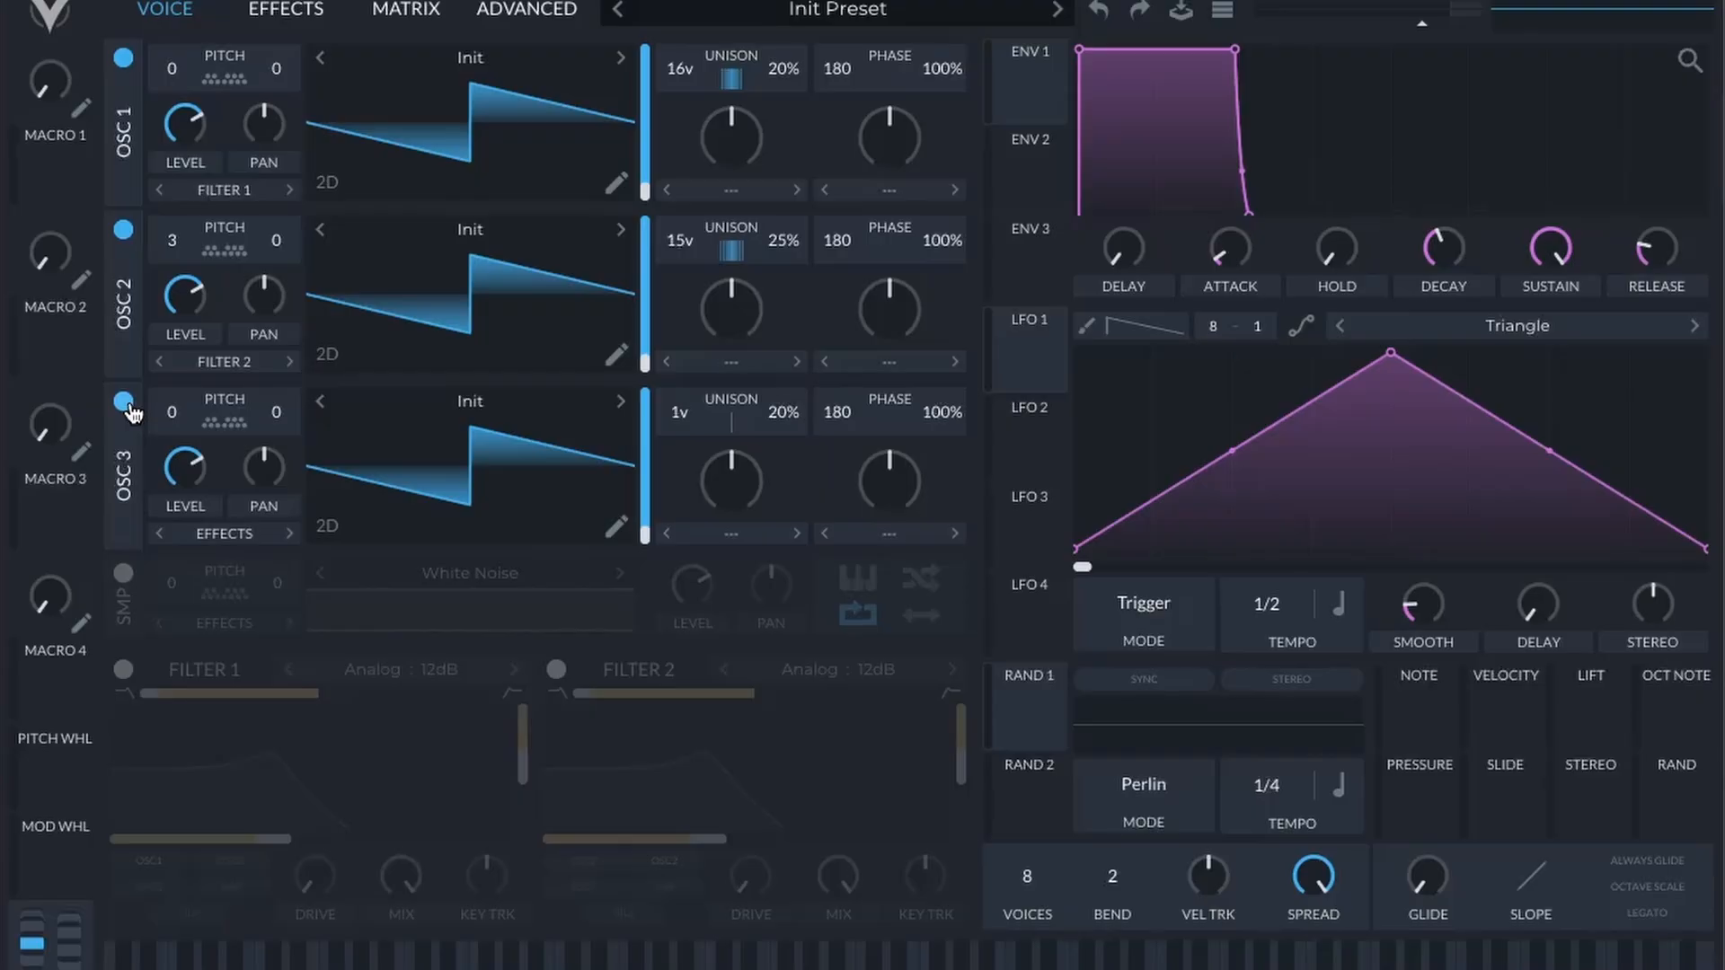
pyautogui.click(124, 402)
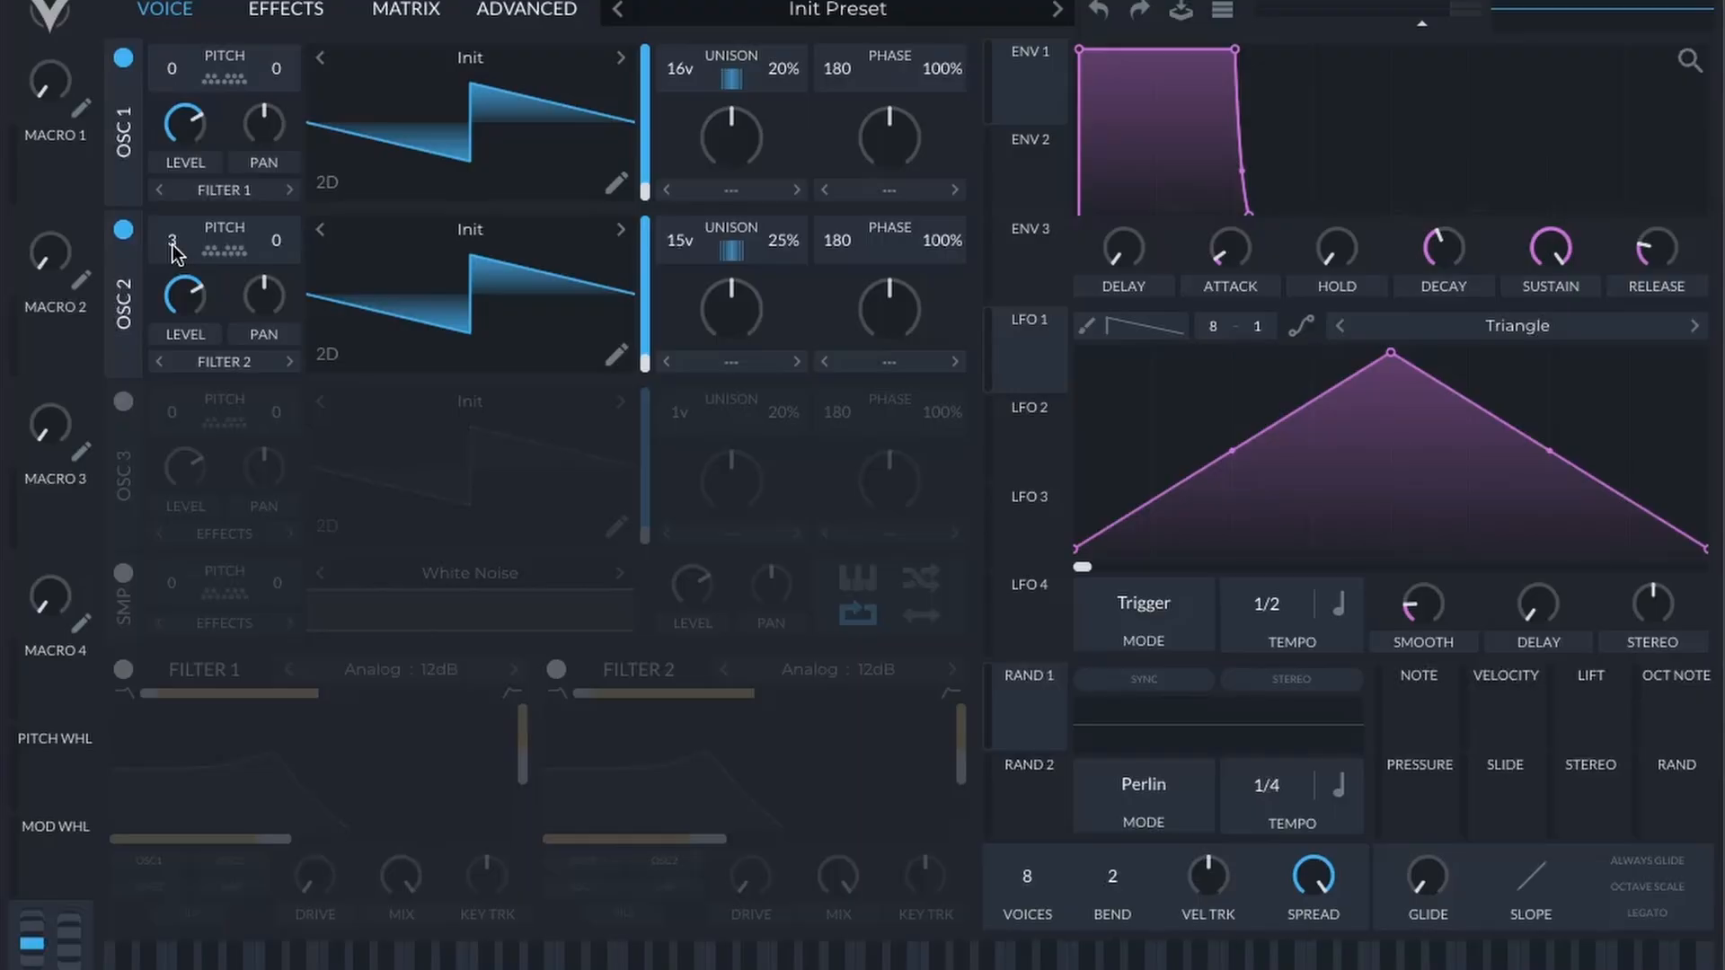
# Step: Enable Filter 1 and set its model to Dirty with the B/P/N style
pyautogui.click(123, 669)
pyautogui.click(396, 672)
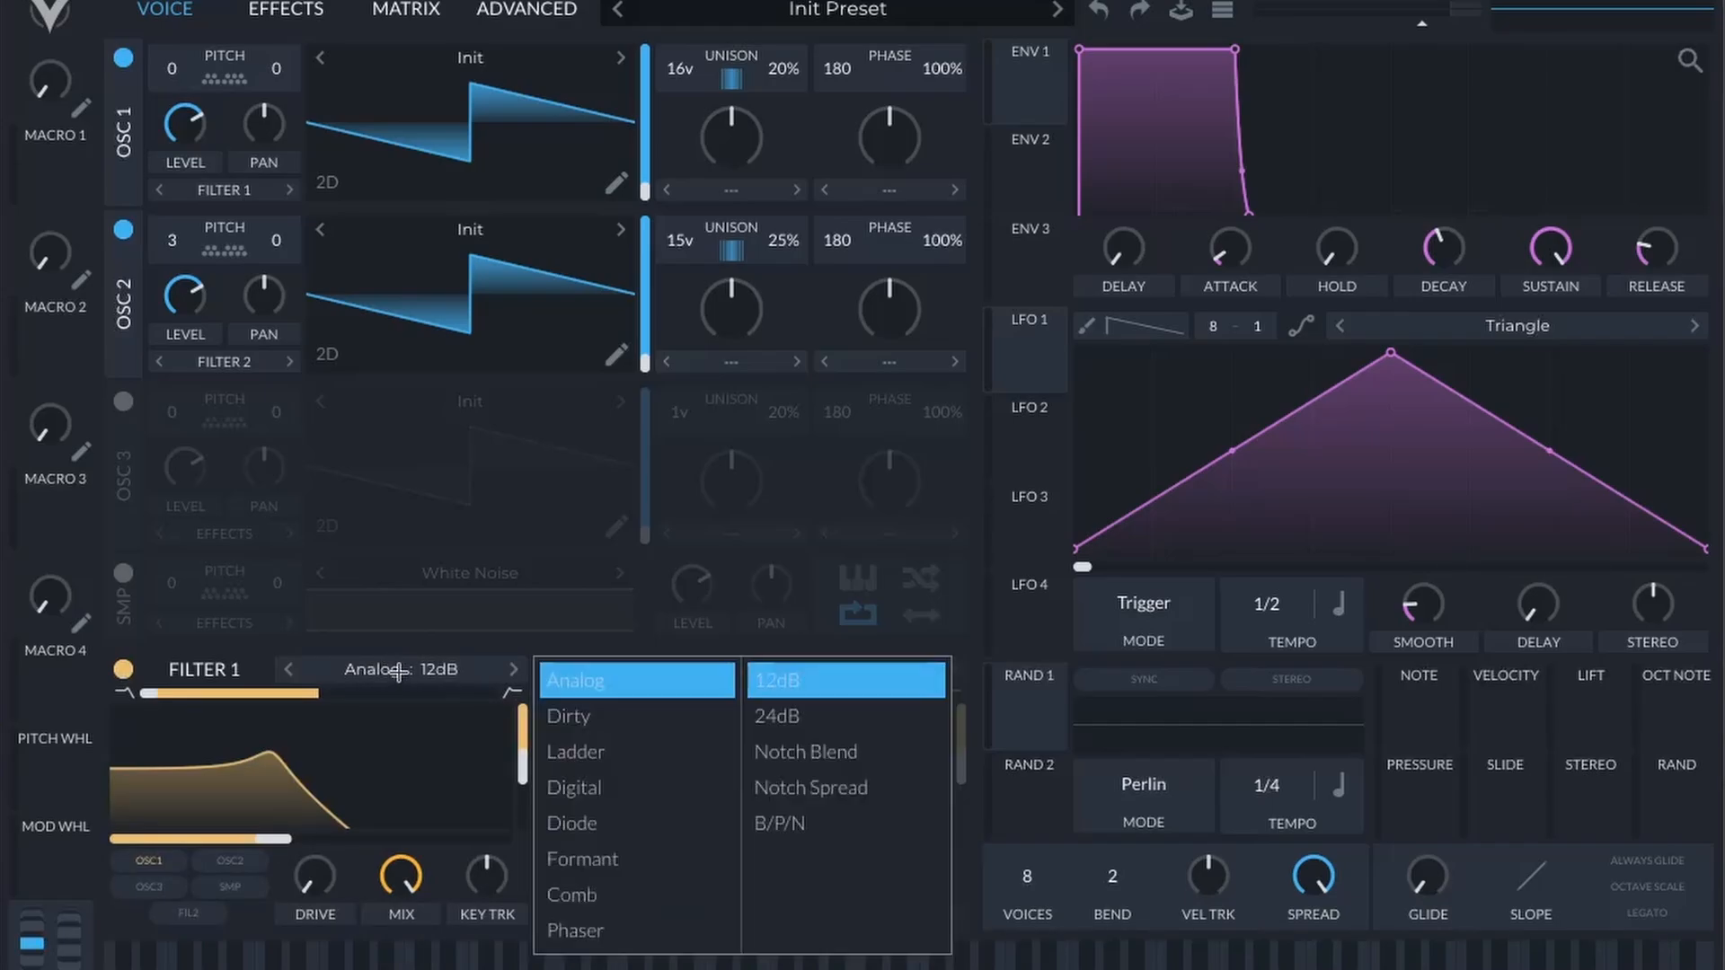
pyautogui.click(575, 717)
pyautogui.click(791, 822)
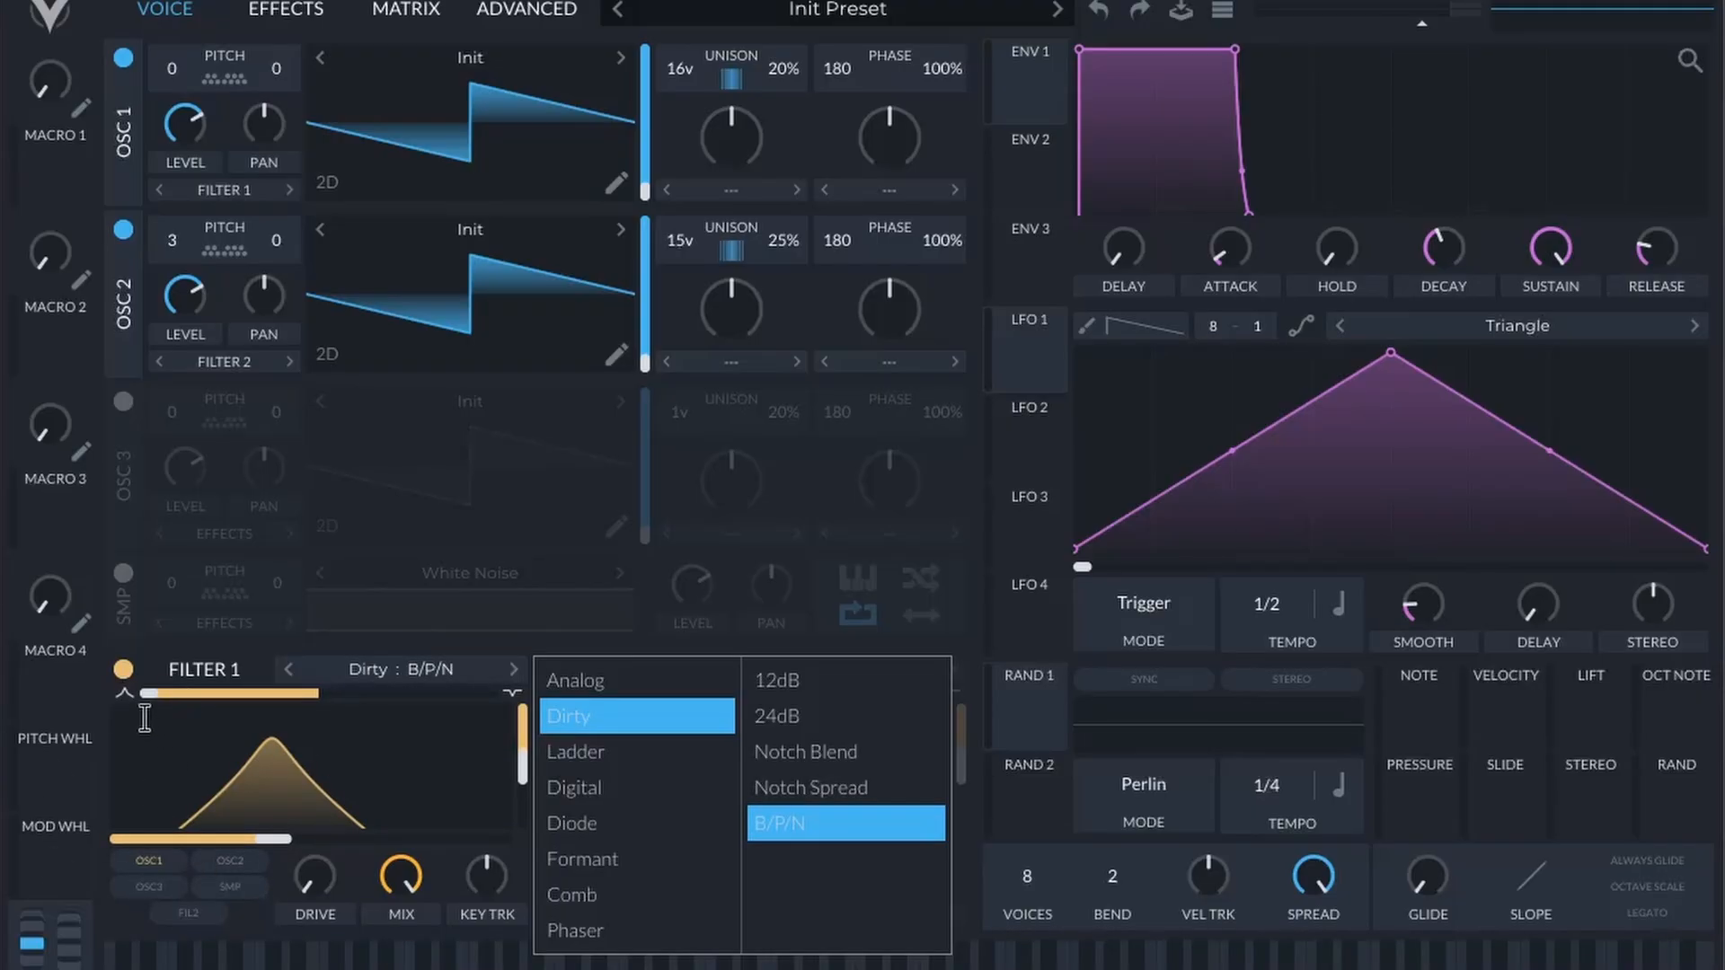
# Step: Shape Filter 1 by moving its blend partway toward the centre, lowering resonance to about 37% and lowering the cutoff
pyautogui.moveTo(148, 694); pyautogui.dragTo(241, 692)
pyautogui.moveTo(524, 783); pyautogui.dragTo(523, 791)
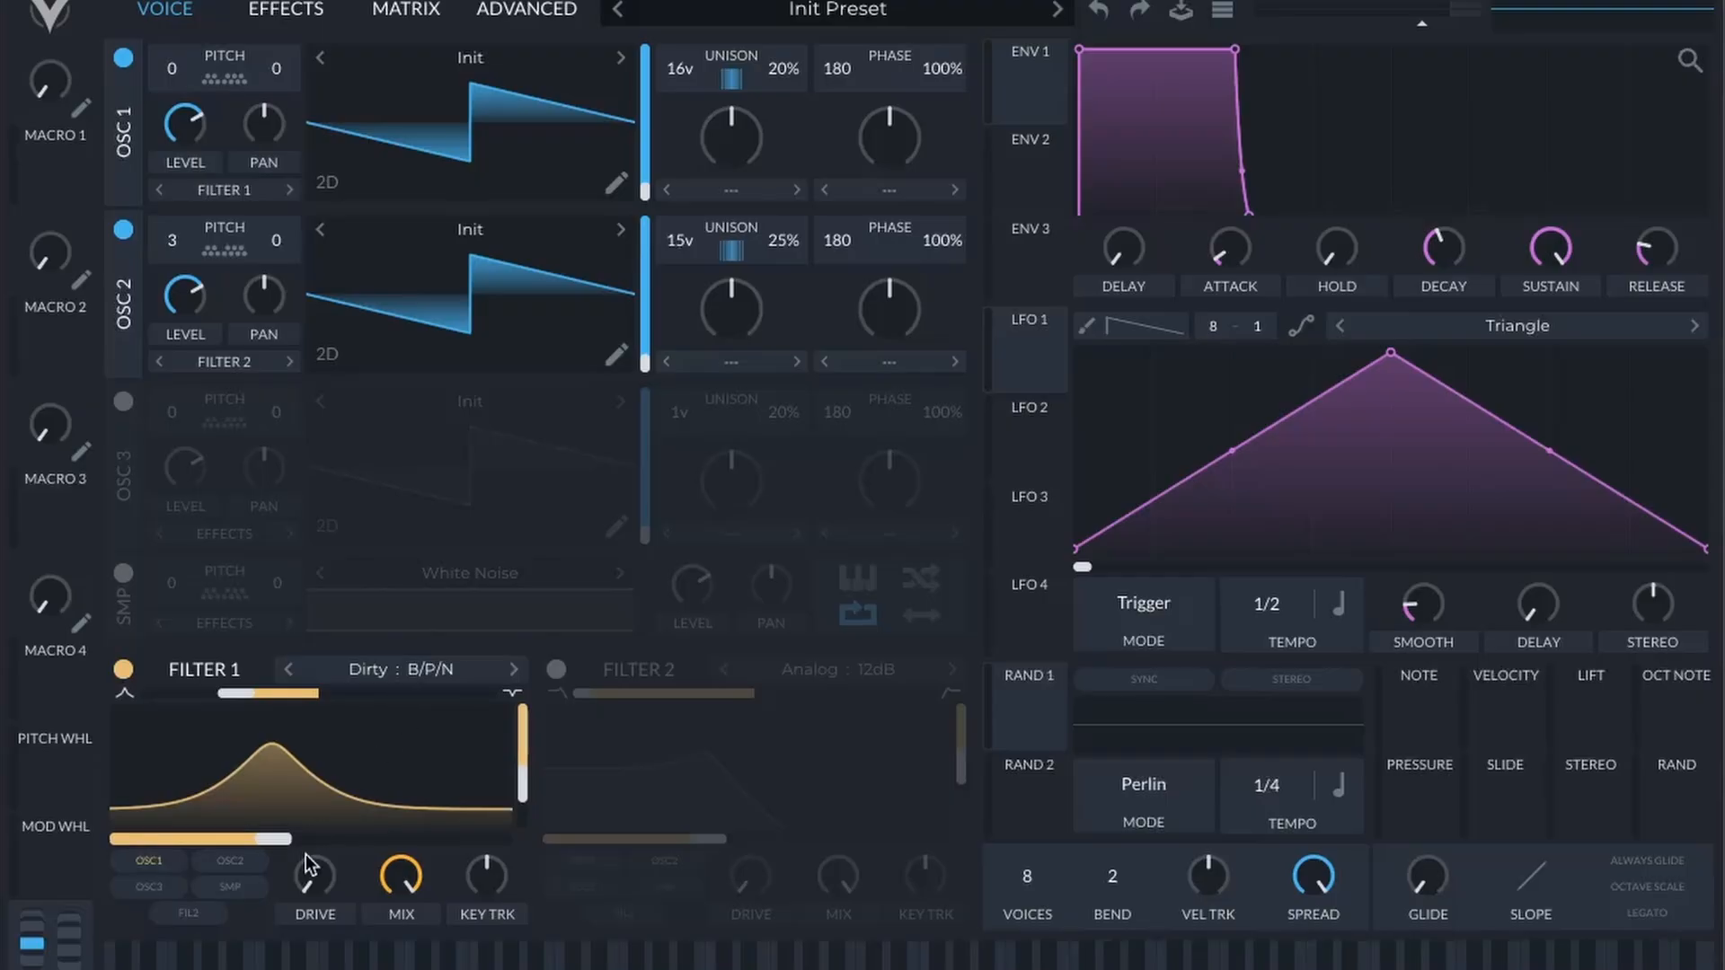
pyautogui.moveTo(278, 839); pyautogui.dragTo(220, 843)
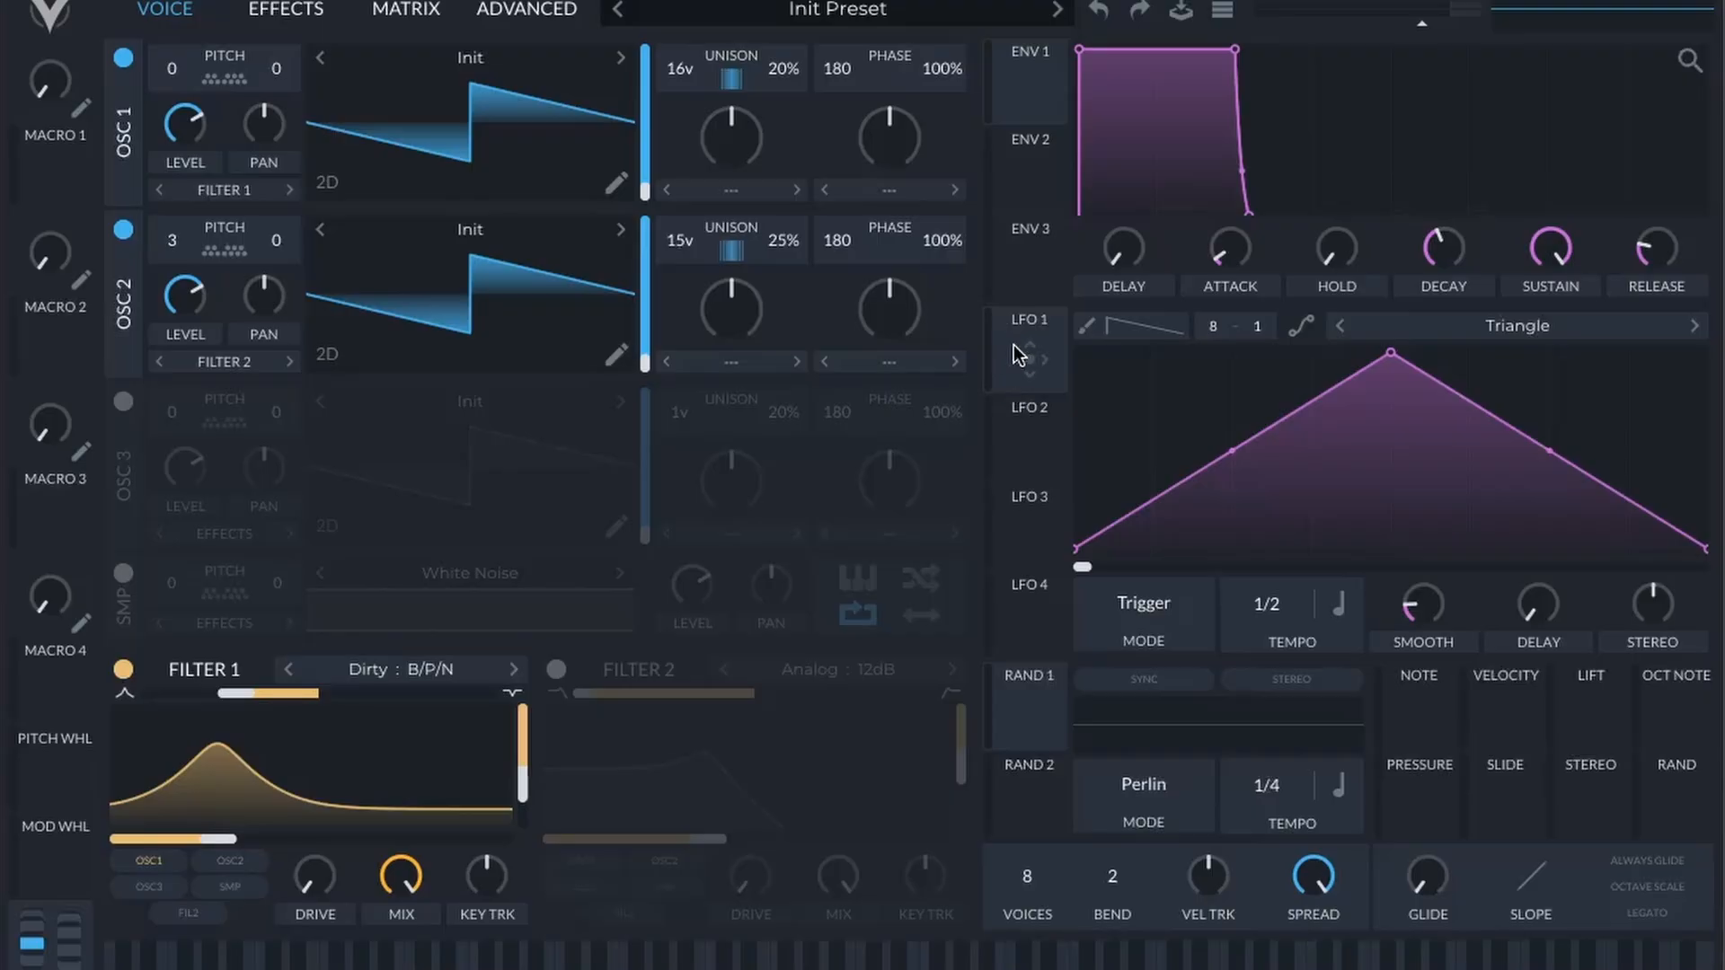
# Step: Modulate Filter 1's cutoff with LFO 1 and route OSC 2 into Filter 1
pyautogui.moveTo(1032, 363); pyautogui.dragTo(310, 843)
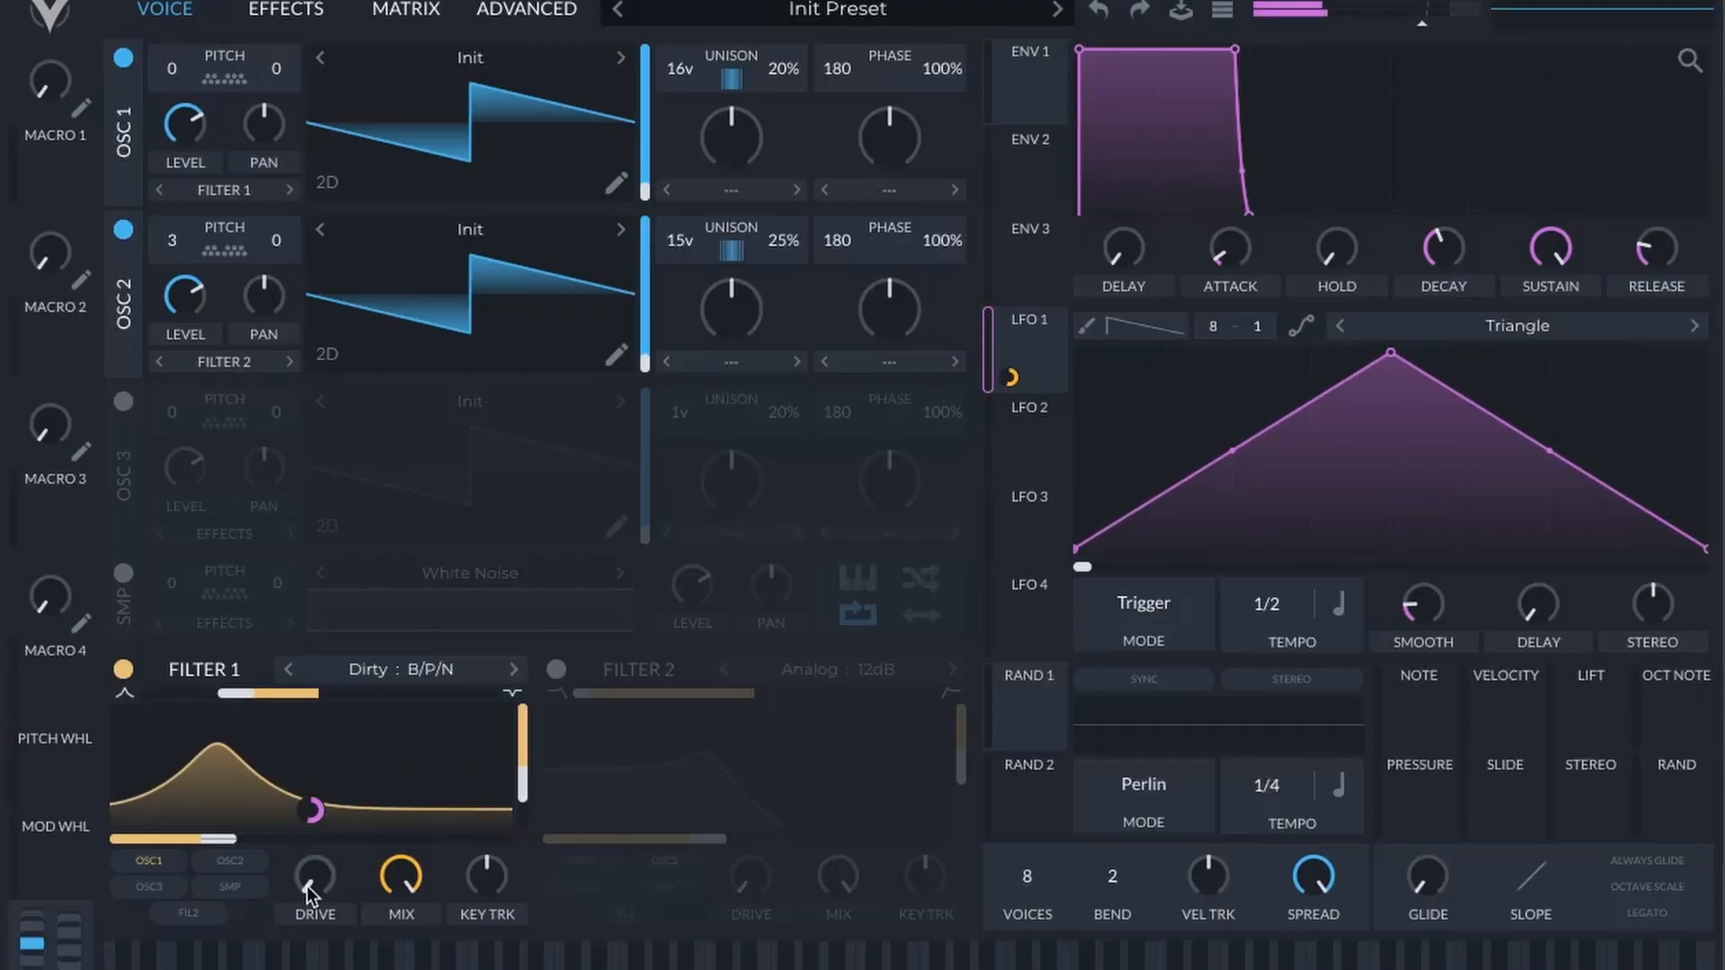
pyautogui.click(235, 868)
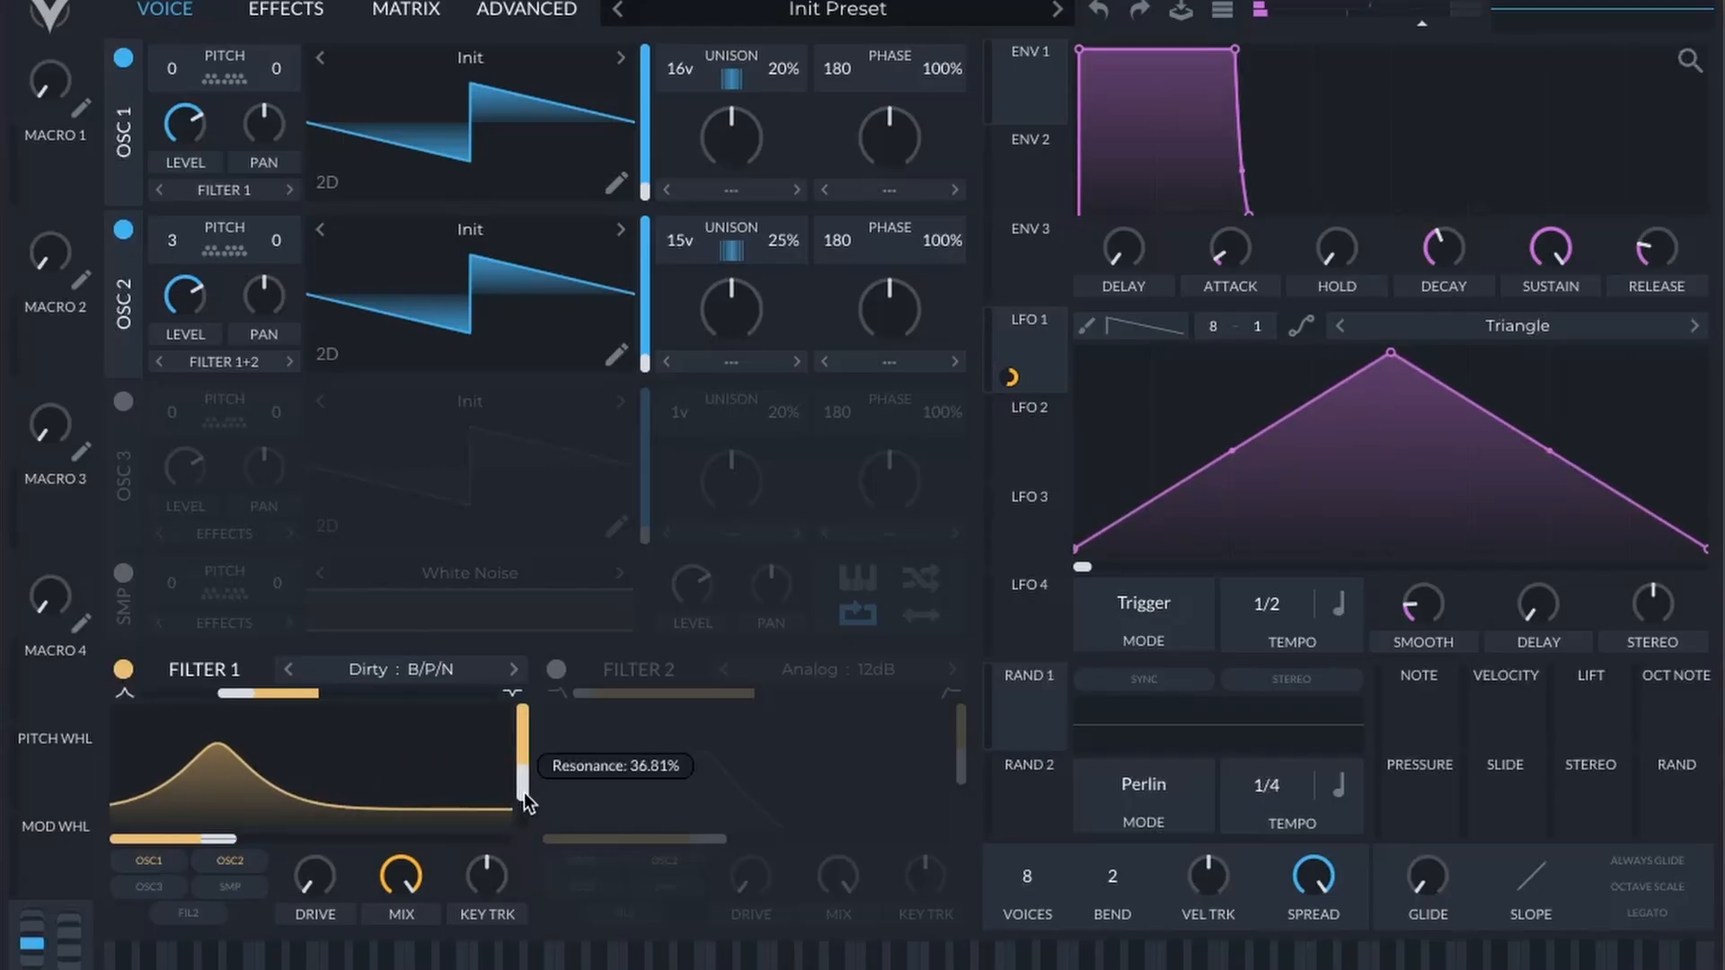
# Step: Fine-tune Filter 1 by reducing the LFO 1 modulation amount, lowering the cutoff slightly and raising the drive
pyautogui.moveTo(524, 792); pyautogui.dragTo(525, 790)
pyautogui.moveTo(219, 843)
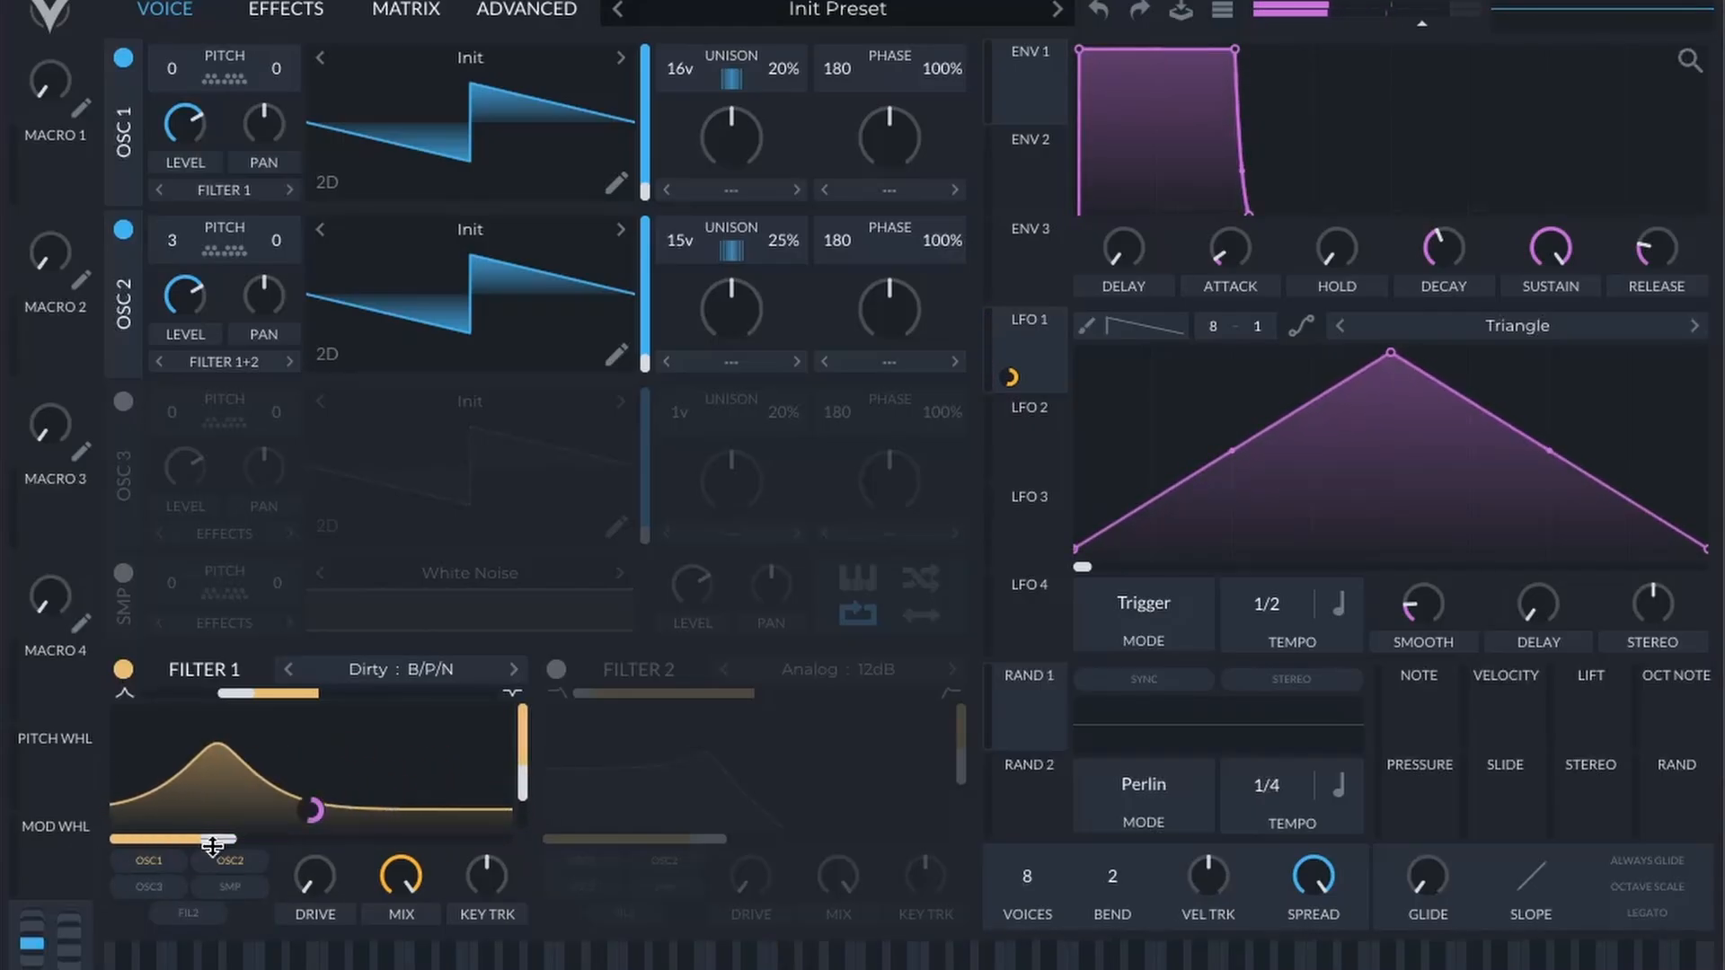
pyautogui.moveTo(314, 810); pyautogui.dragTo(199, 848)
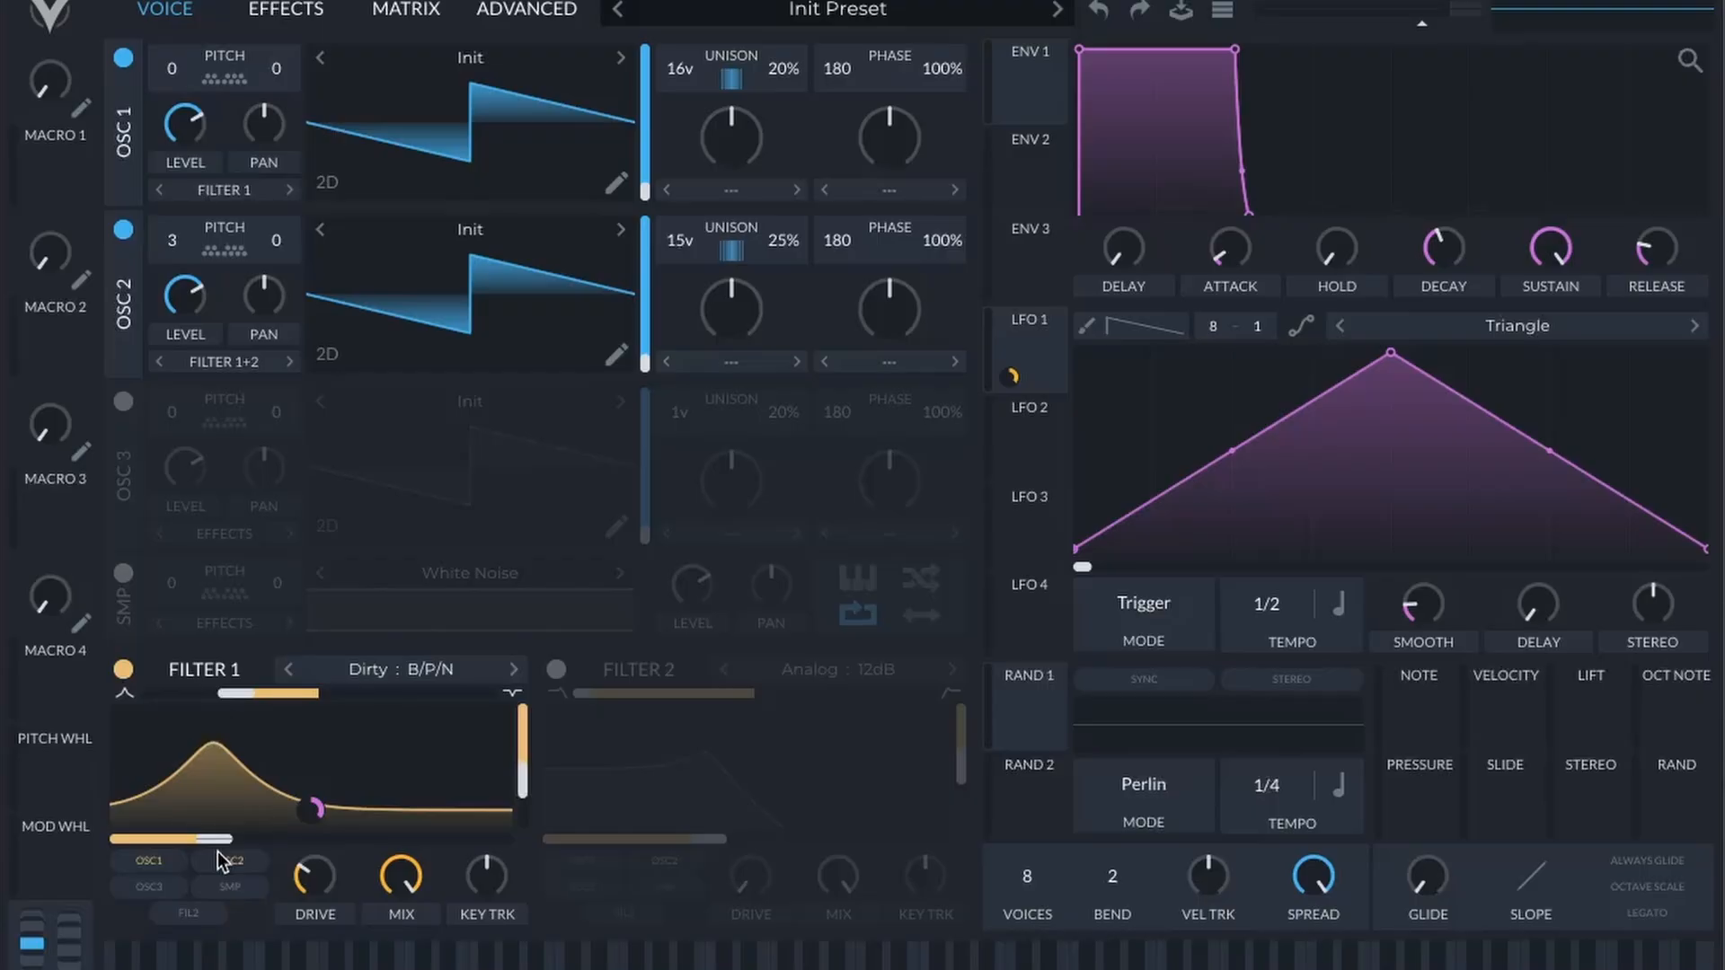
# Step: Enable the Chorus effect, lower its mix and set it to 8 voices
pyautogui.click(265, 11)
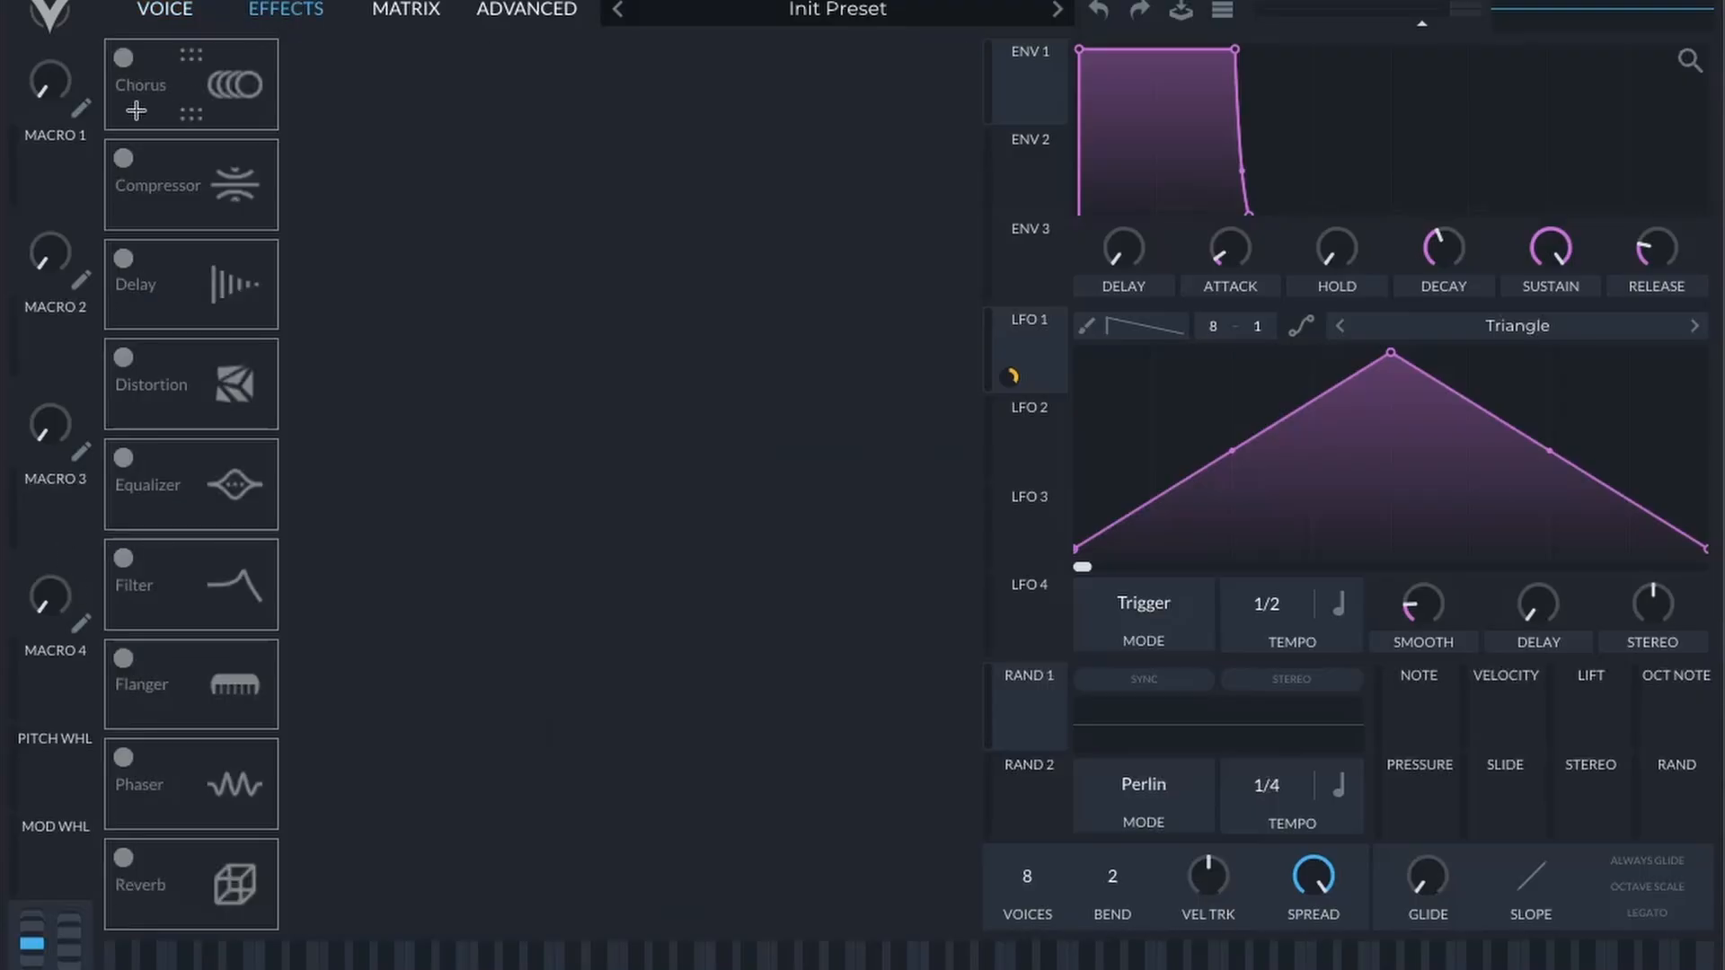
pyautogui.click(123, 57)
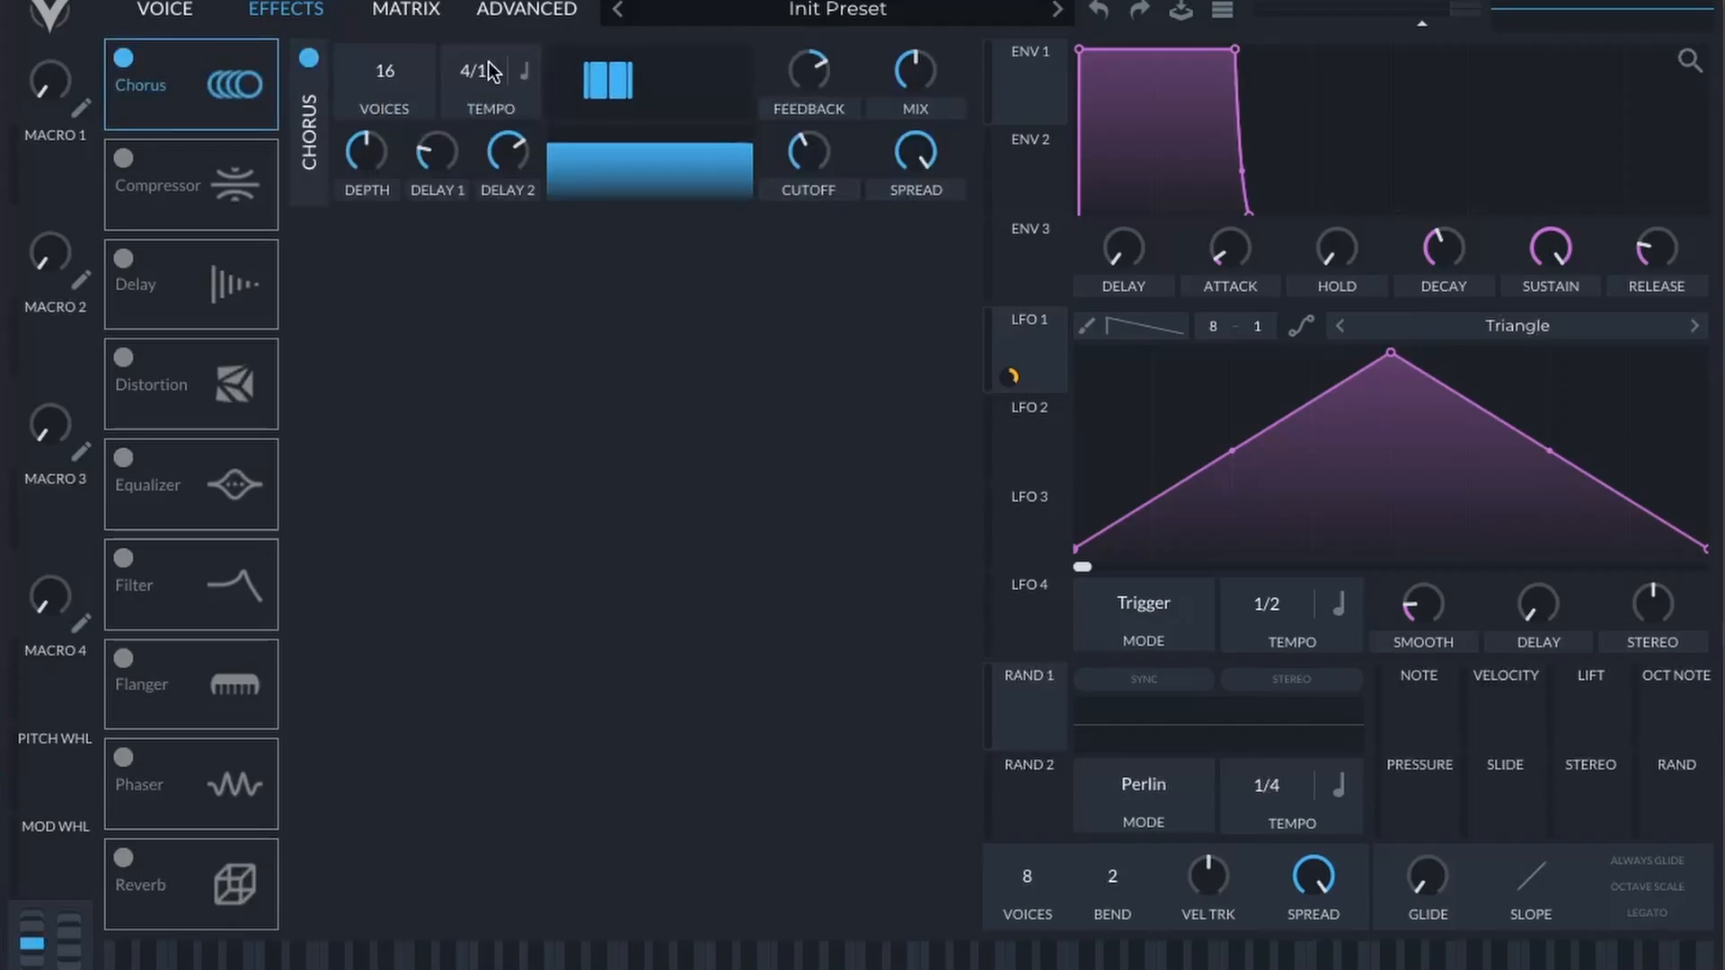
pyautogui.moveTo(897, 67); pyautogui.dragTo(906, 90)
pyautogui.moveTo(385, 73); pyautogui.dragTo(368, 164)
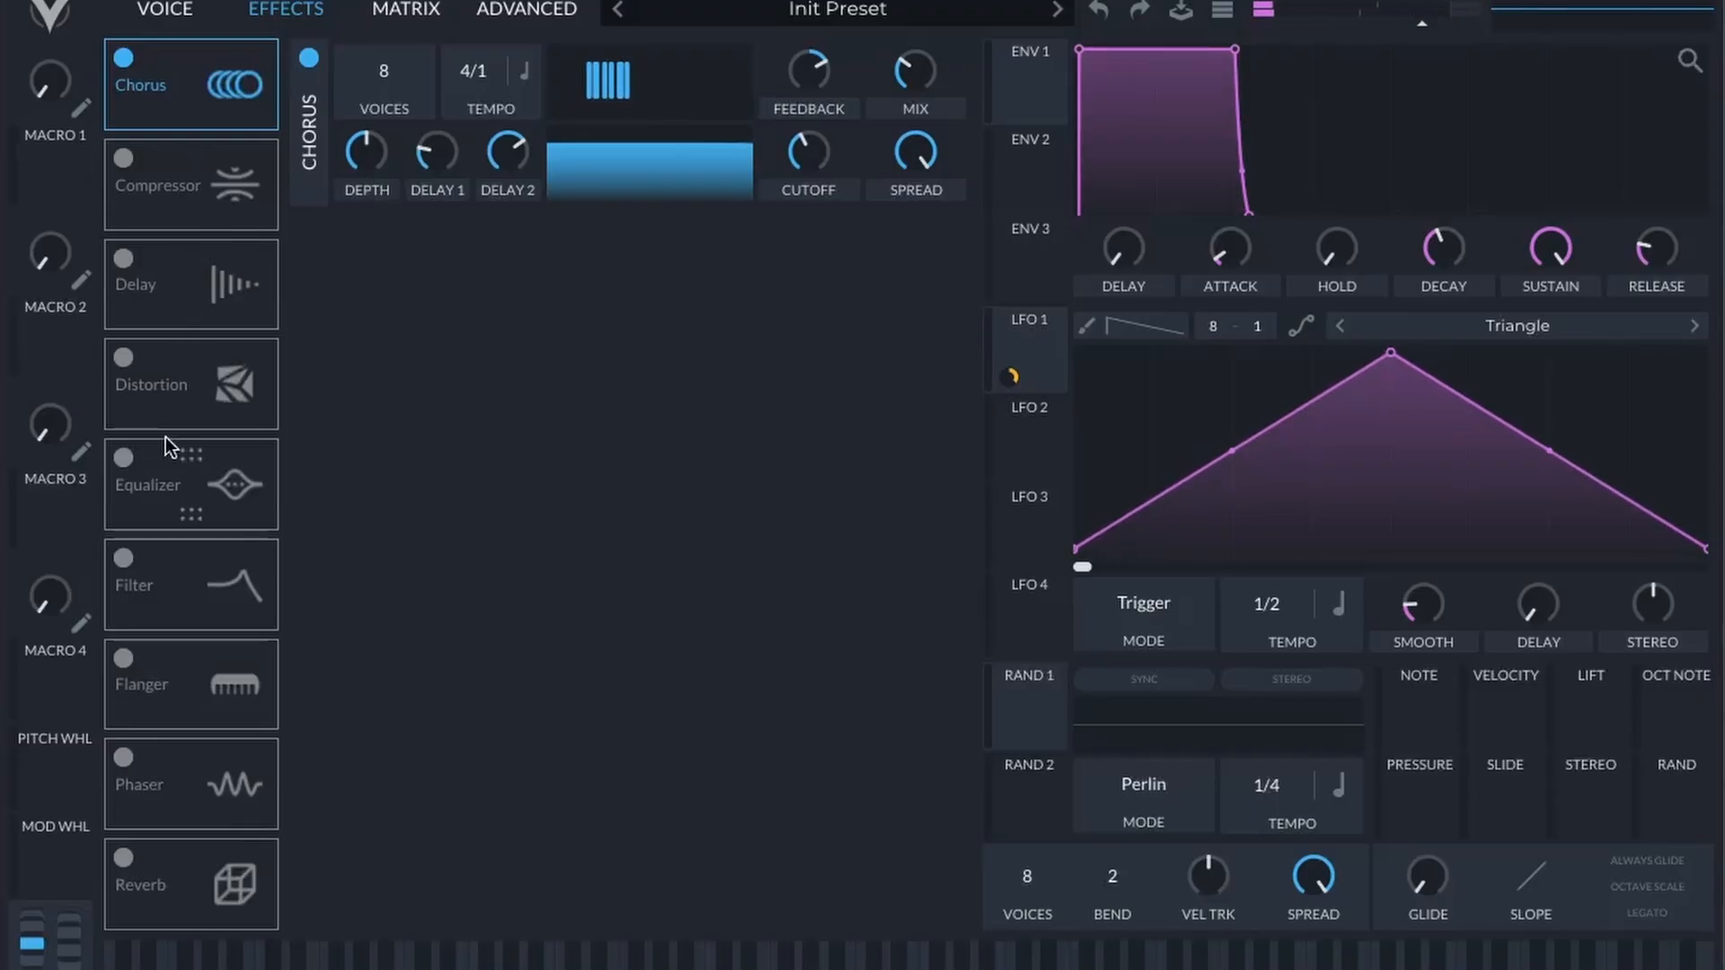
# Step: Enable the Equalizer, switch its low band to a high-pass shape and raise that band's cutoff slightly
pyautogui.click(124, 458)
pyautogui.click(383, 232)
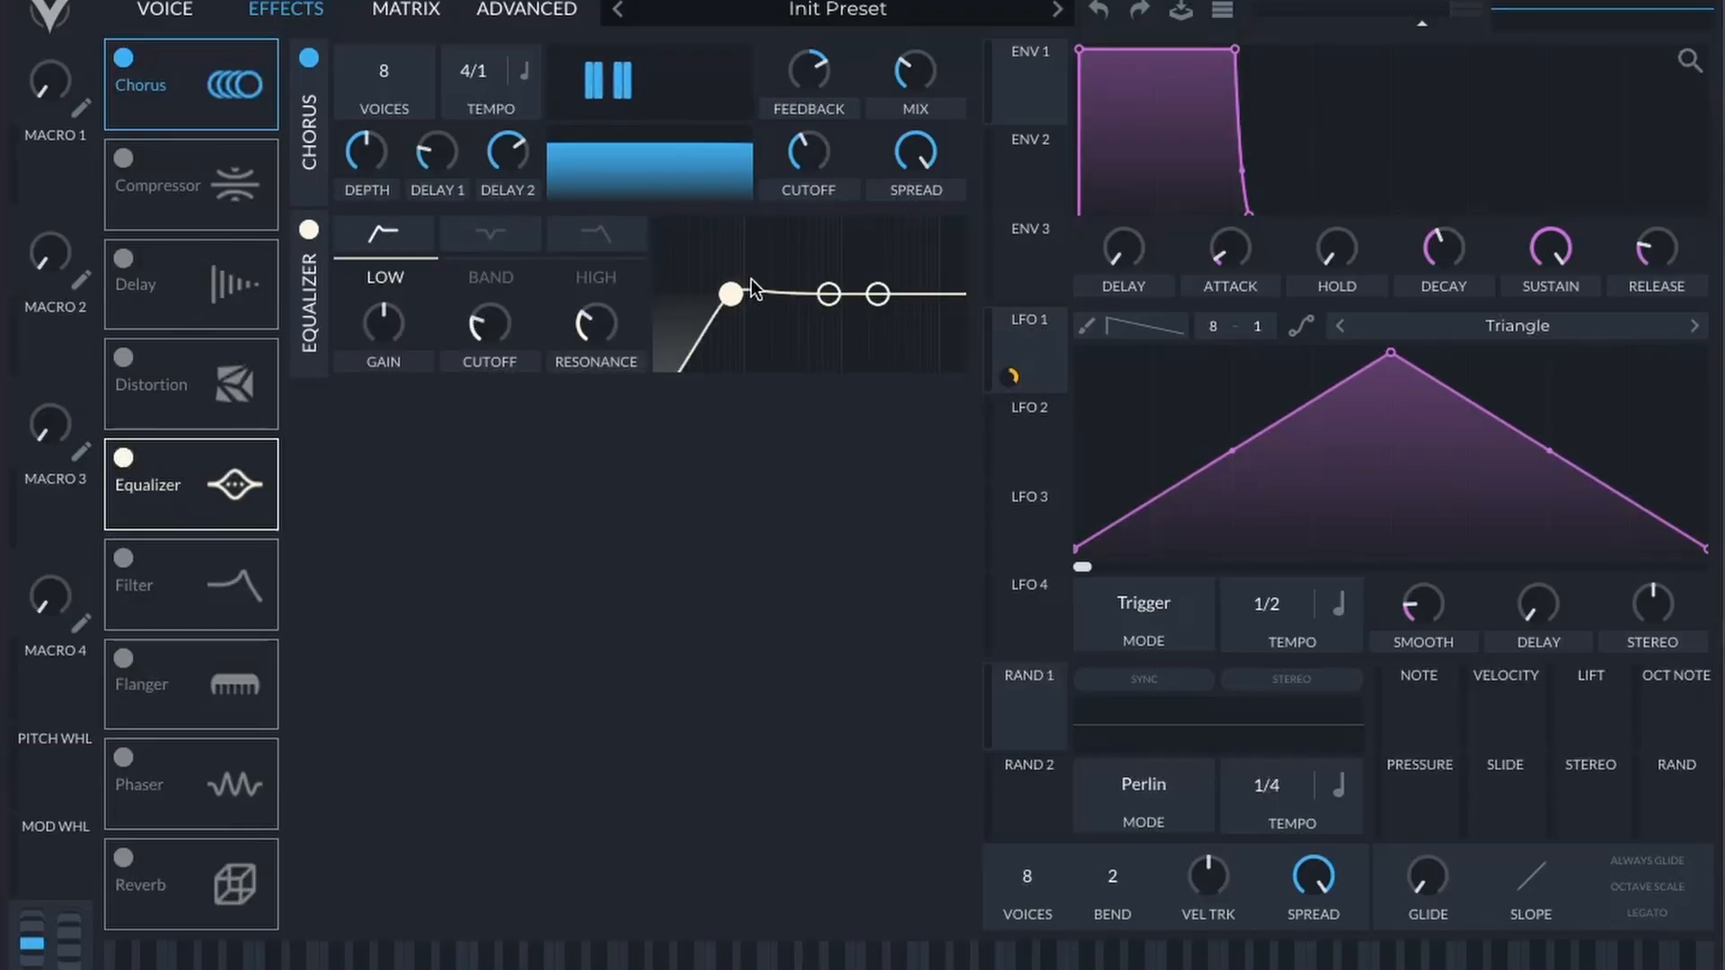
pyautogui.moveTo(725, 302)
pyautogui.mouseDown()
pyautogui.moveTo(755, 294)
pyautogui.moveTo(738, 302)
pyautogui.mouseUp()
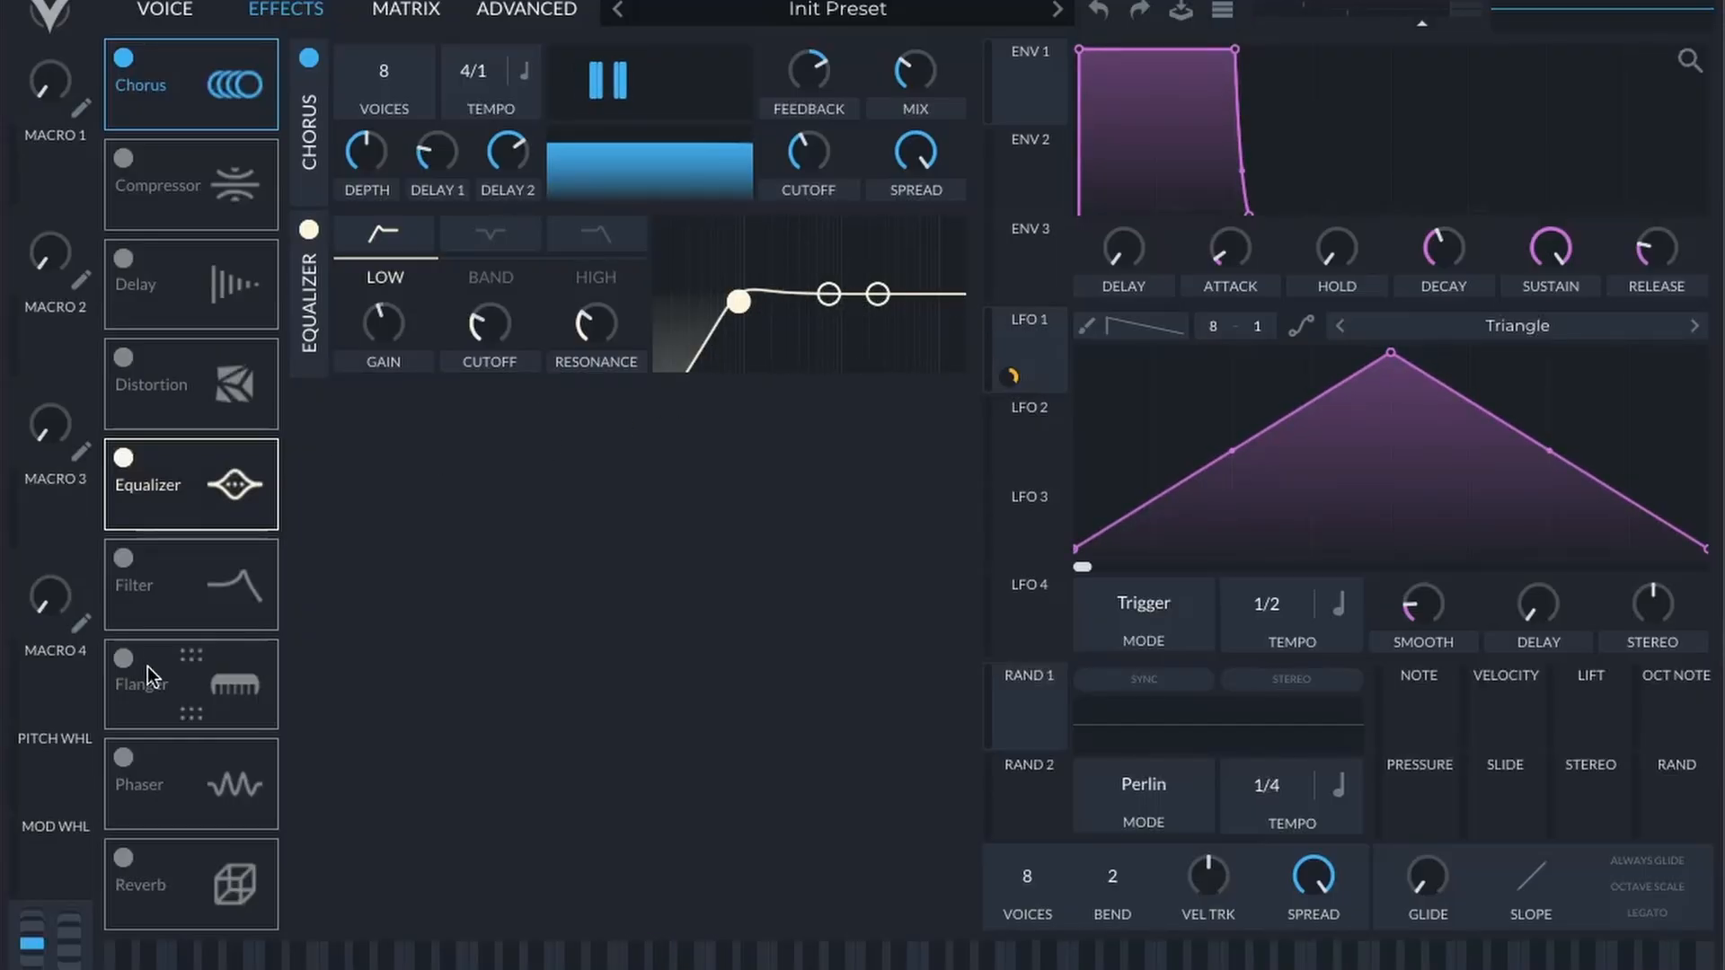
# Step: Enable the Reverb, reduce its lows with a higher low-shelf cutoff and minimum gain, and raise its low cut
pyautogui.click(123, 858)
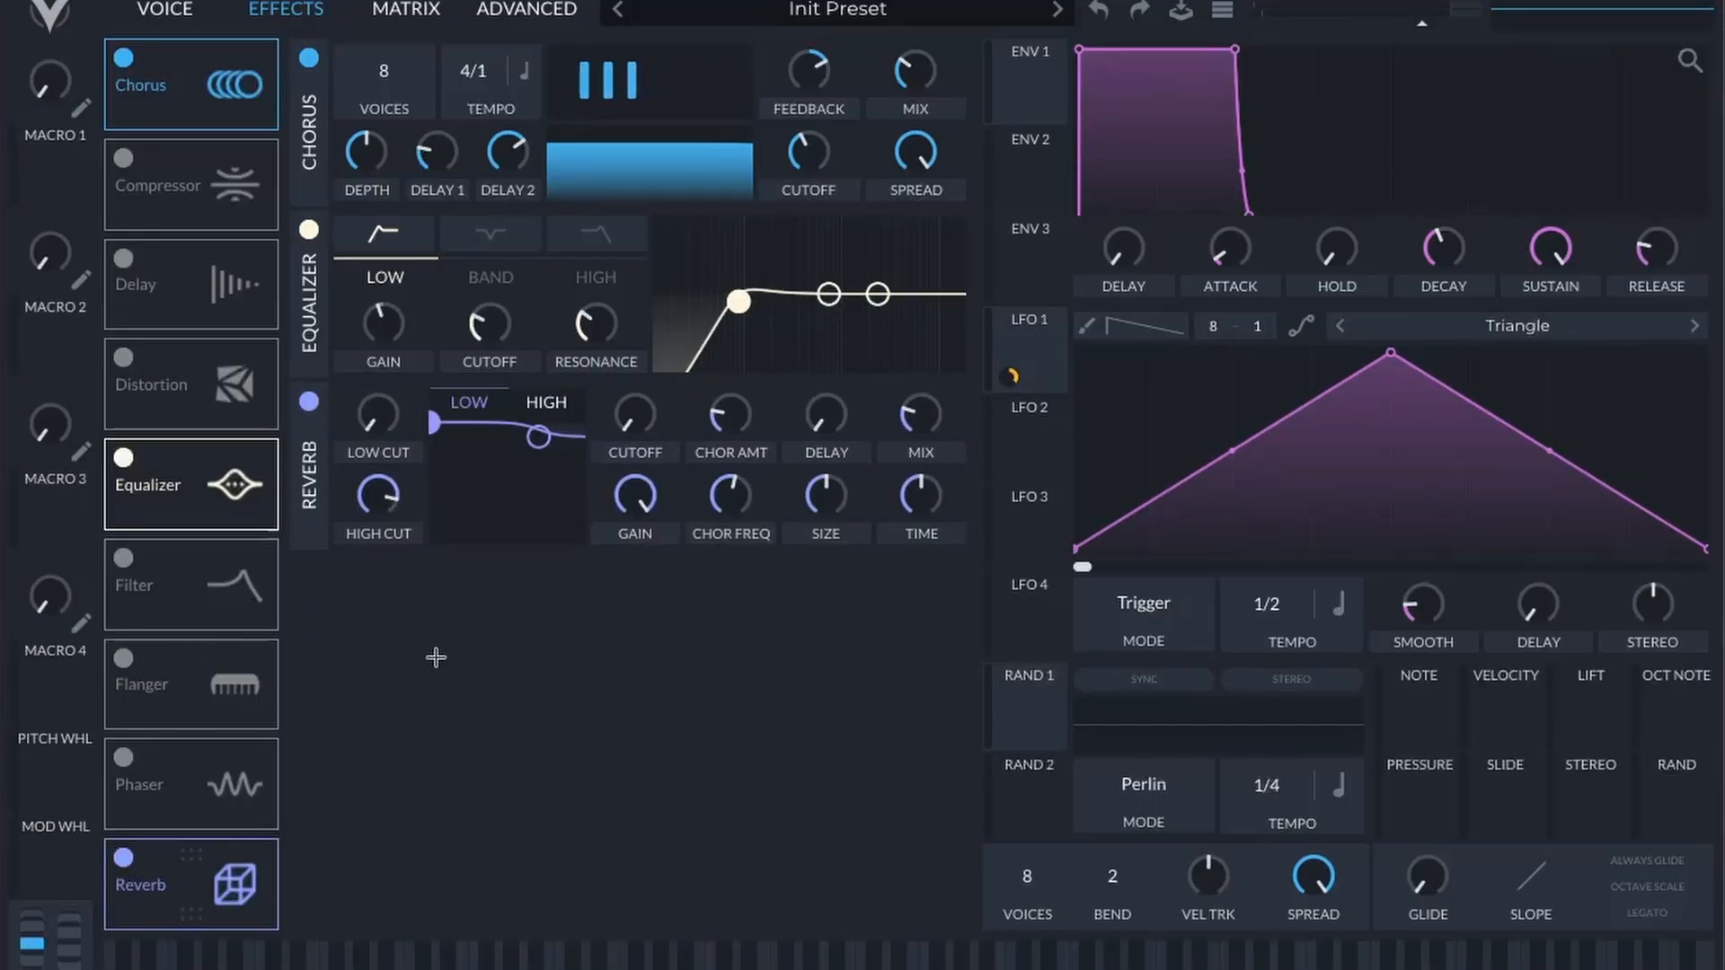
pyautogui.moveTo(435, 438); pyautogui.dragTo(477, 566)
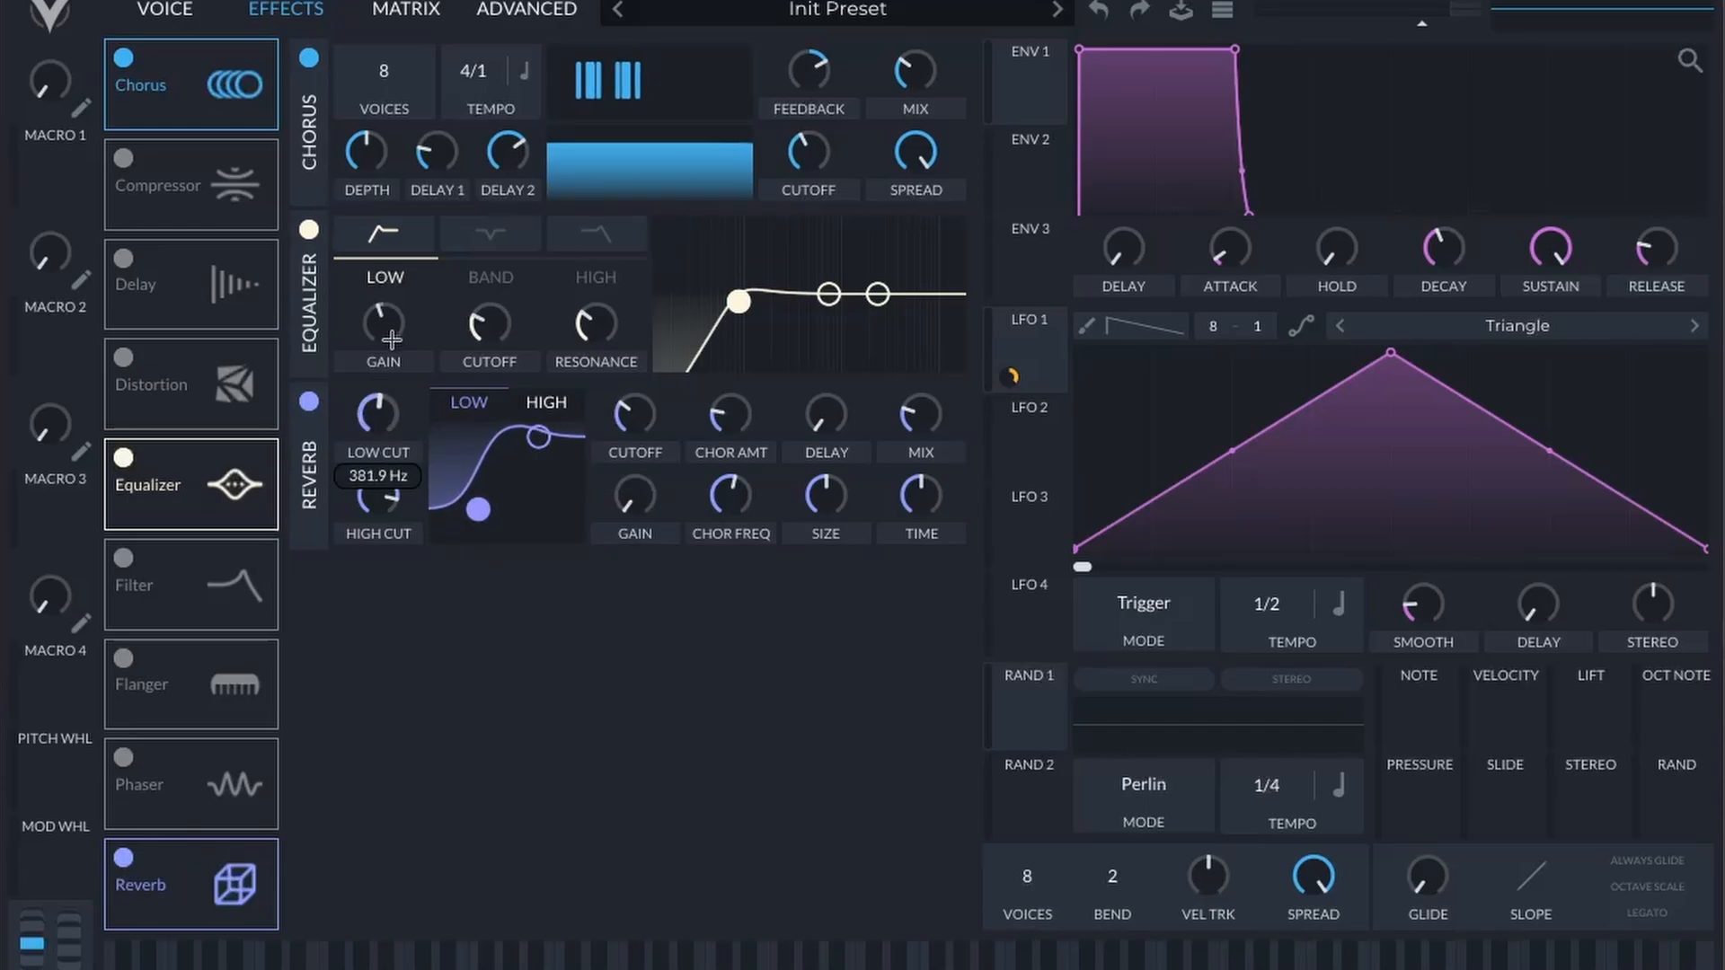
pyautogui.moveTo(393, 338)
pyautogui.mouseDown()
pyautogui.moveTo(408, 310)
pyautogui.moveTo(395, 359)
pyautogui.mouseUp()
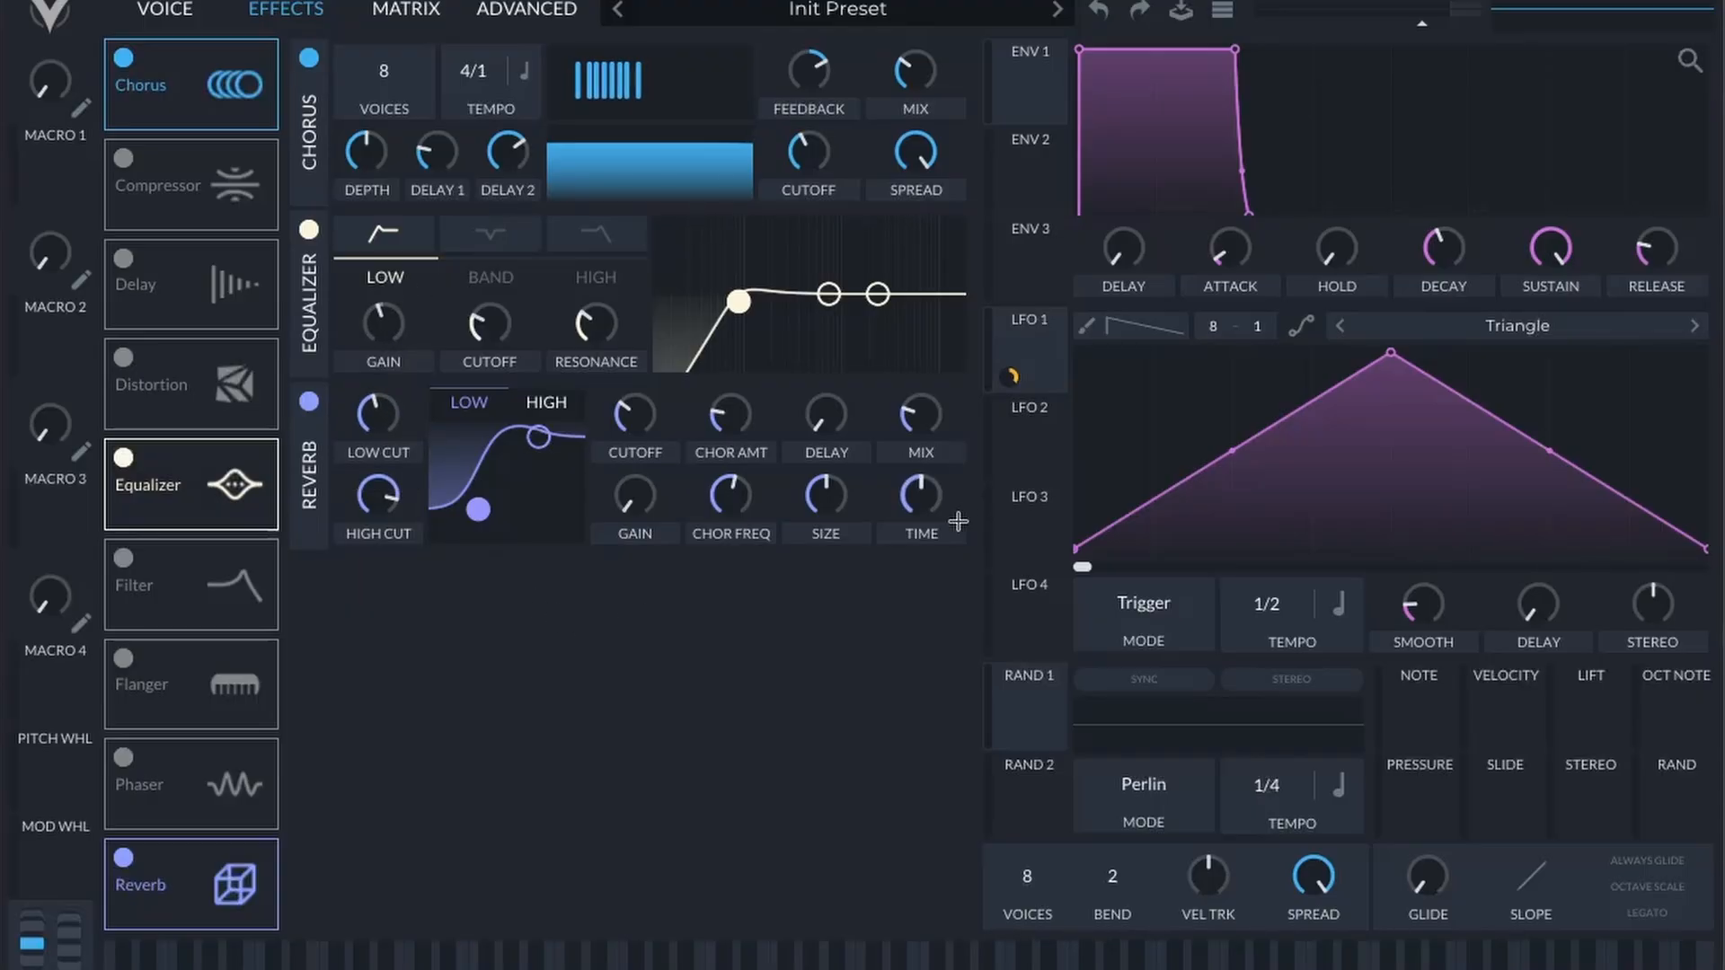
# Step: Raise the Reverb's mix slightly
pyautogui.moveTo(929, 416); pyautogui.dragTo(929, 416)
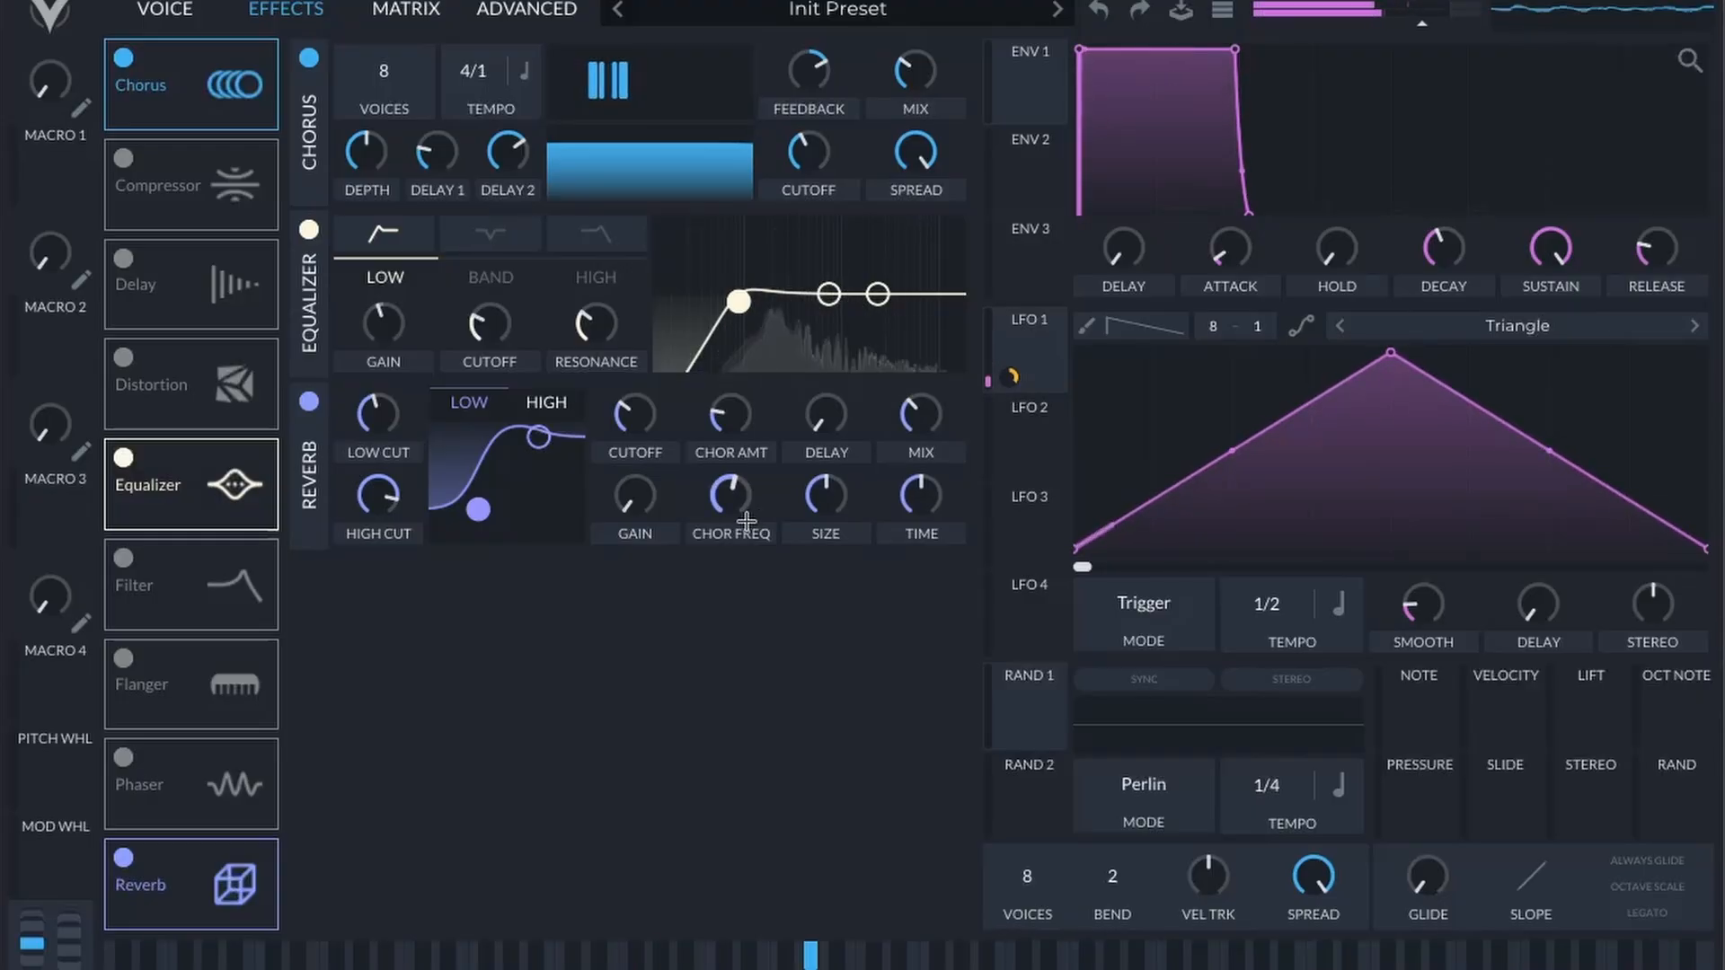
pyautogui.moveTo(930, 415)
pyautogui.moveTo(930, 415); pyautogui.dragTo(928, 417)
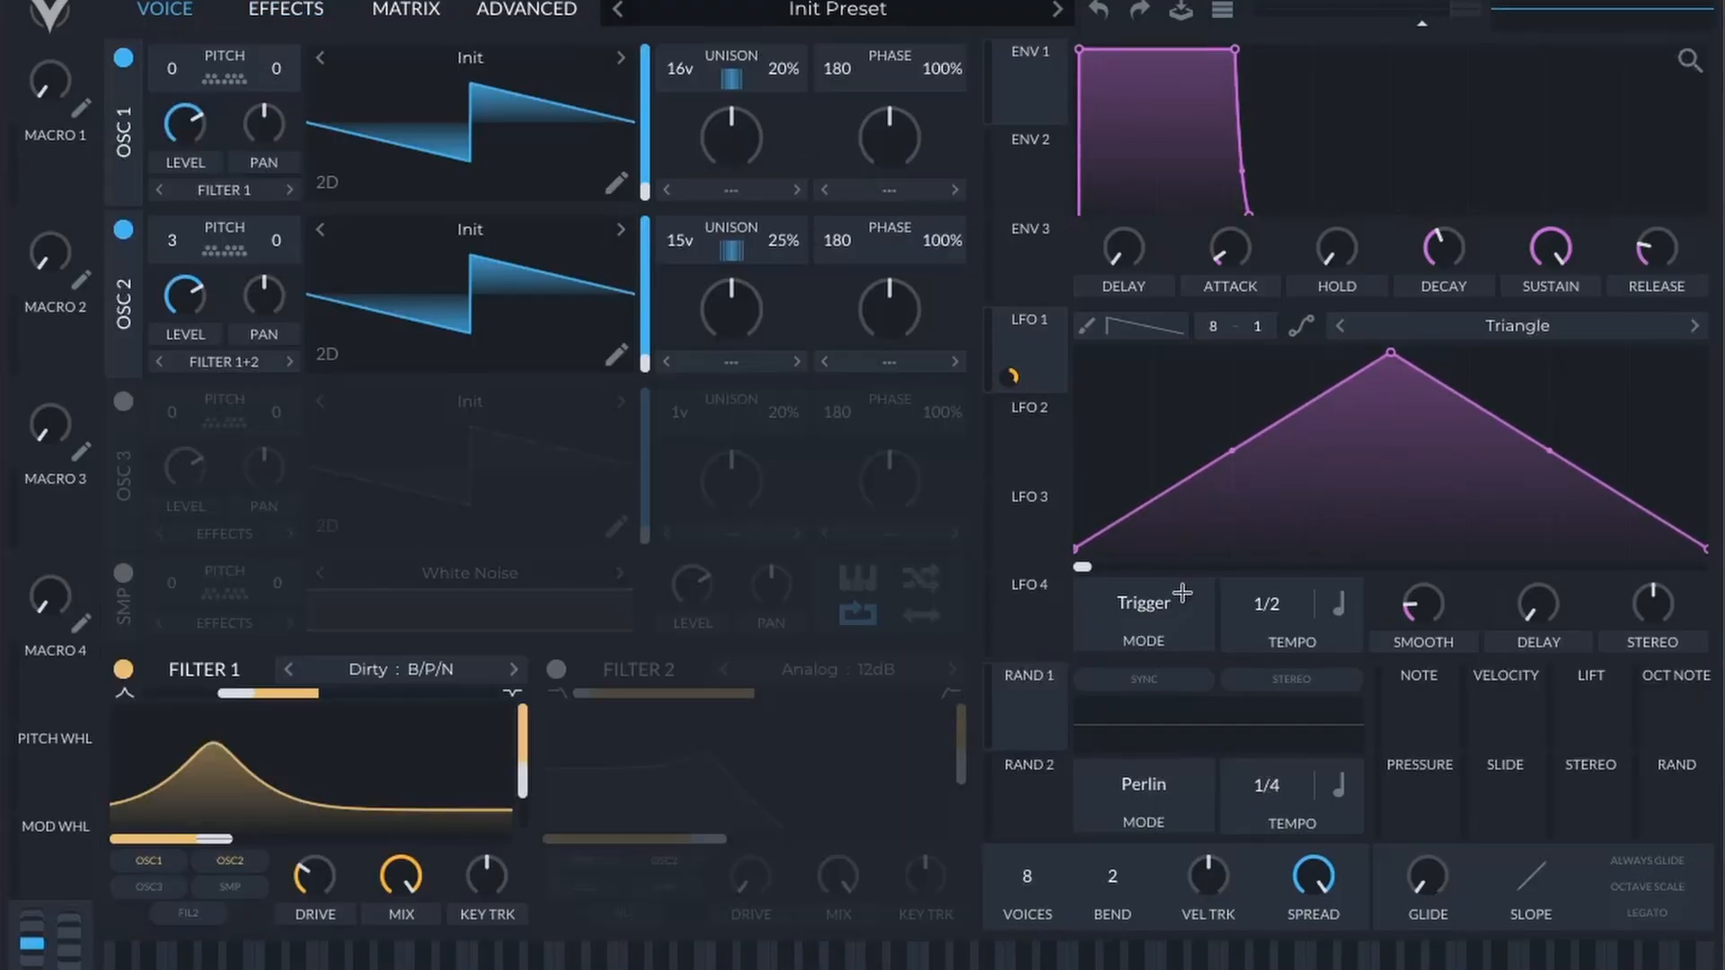
# Step: Set LFO 1's mode to Envelope
pyautogui.click(1150, 604)
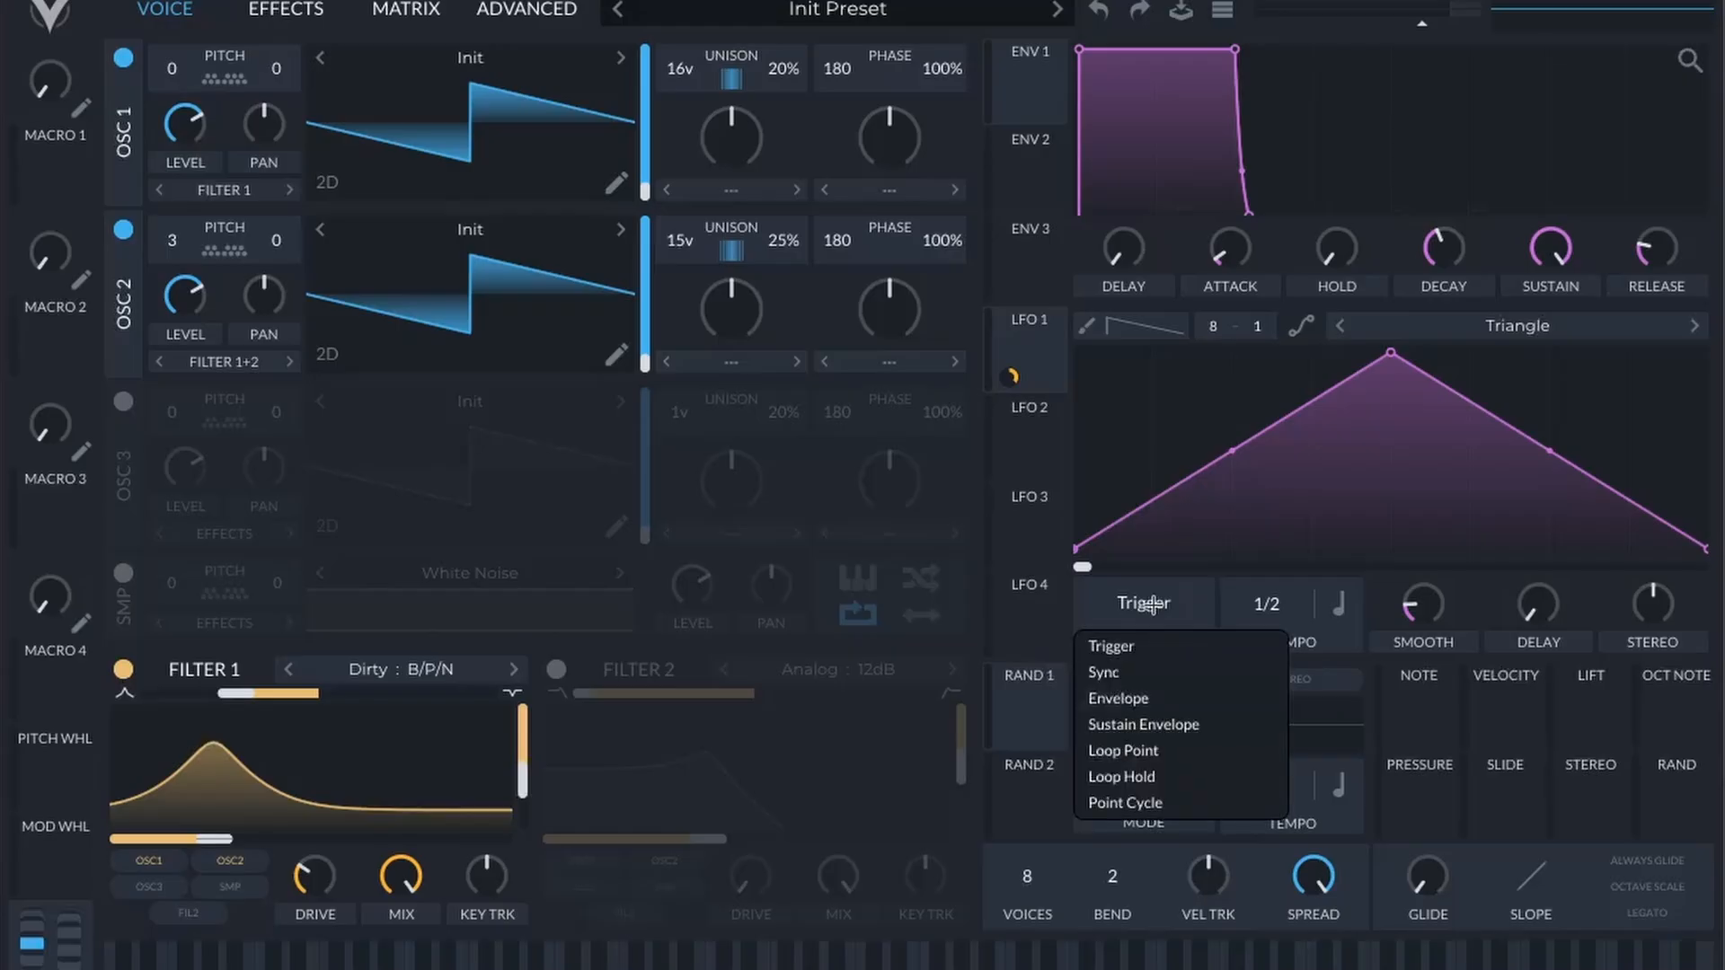
pyautogui.click(1138, 697)
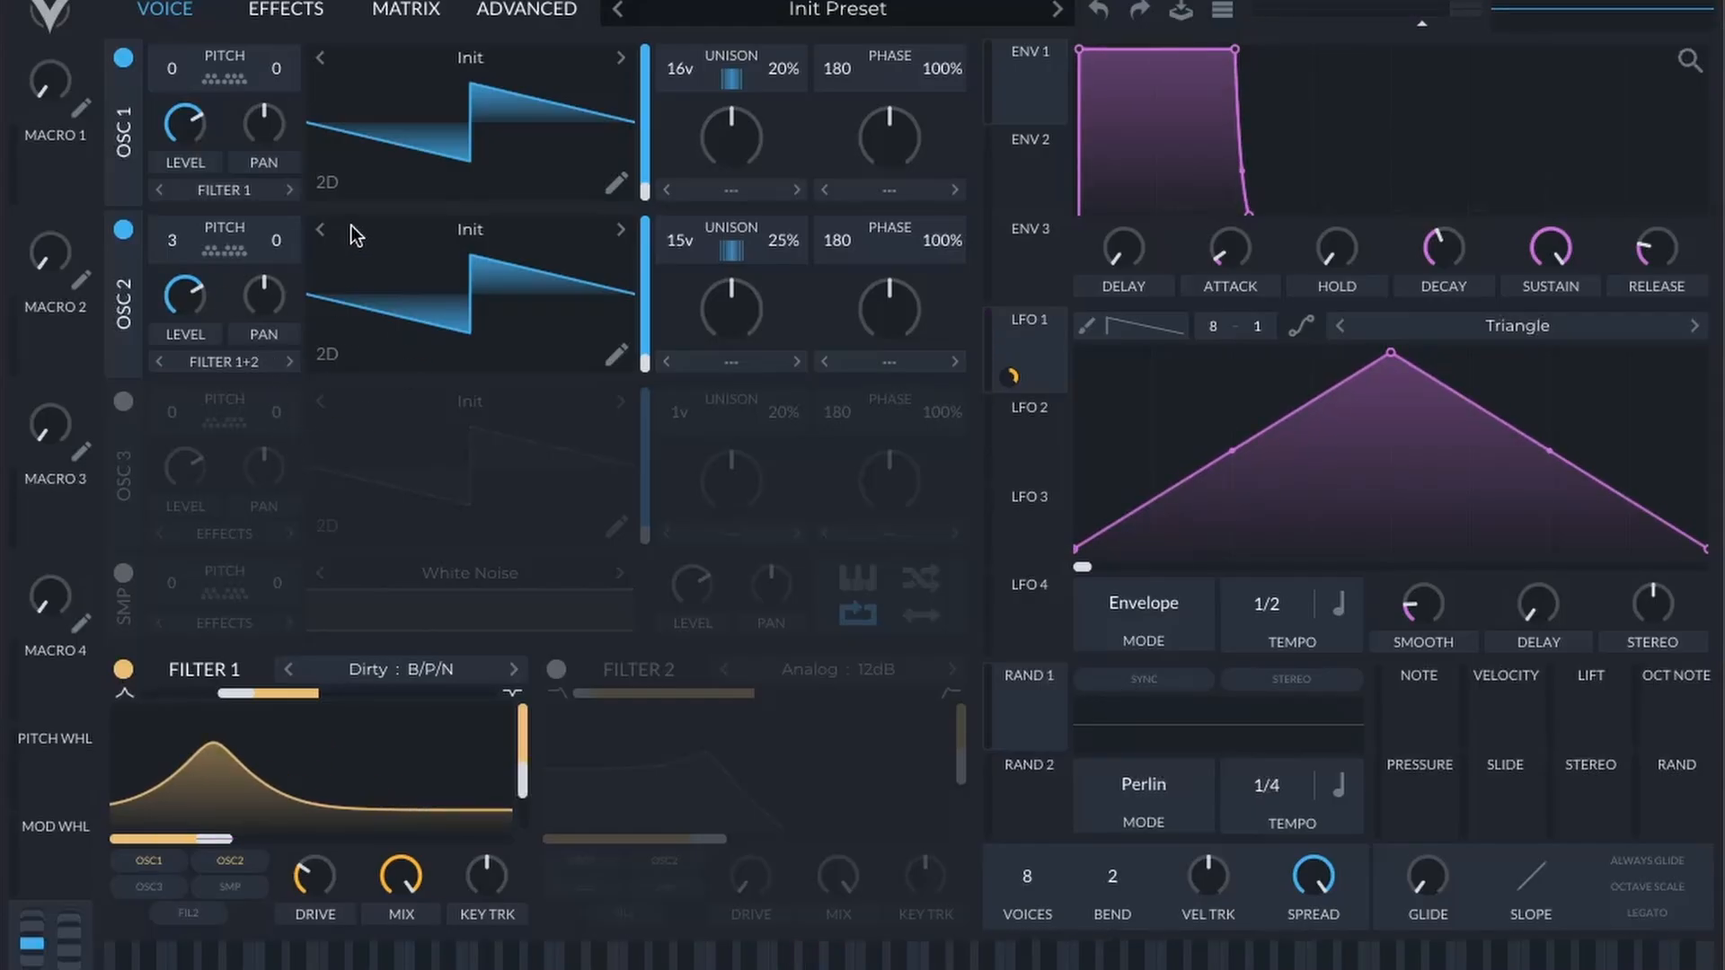
# Step: Load the Basic Shapes wavetable into both OSC 1 and OSC 2
pyautogui.click(494, 55)
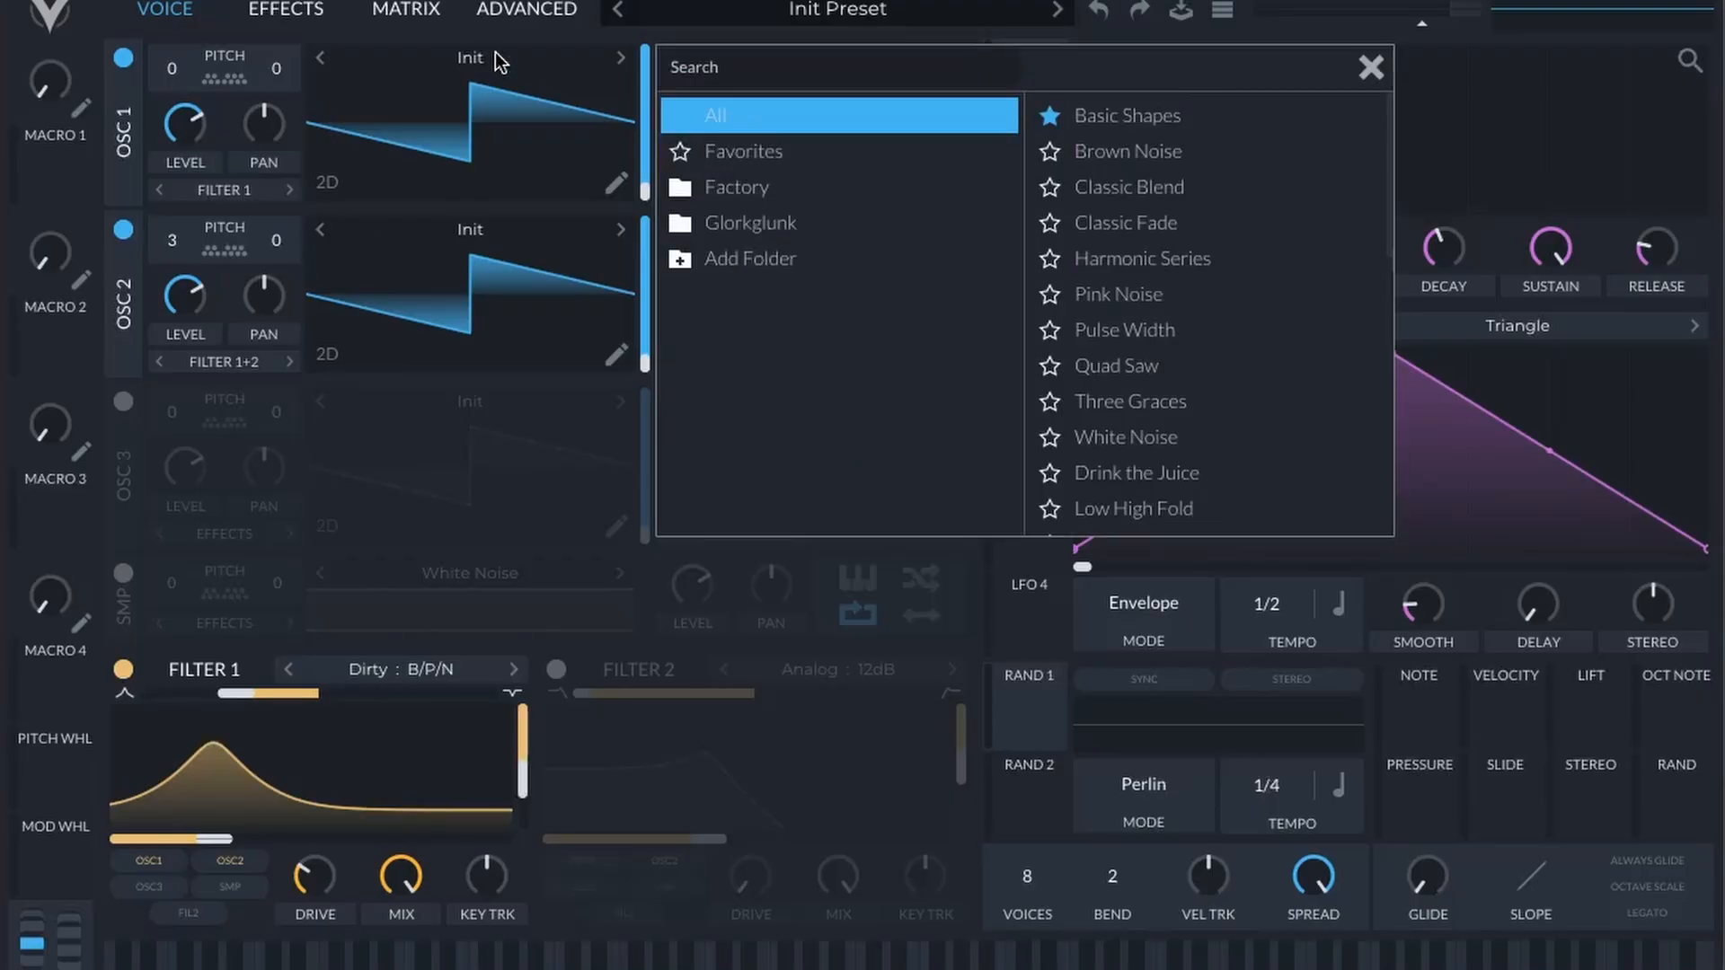
pyautogui.click(1123, 117)
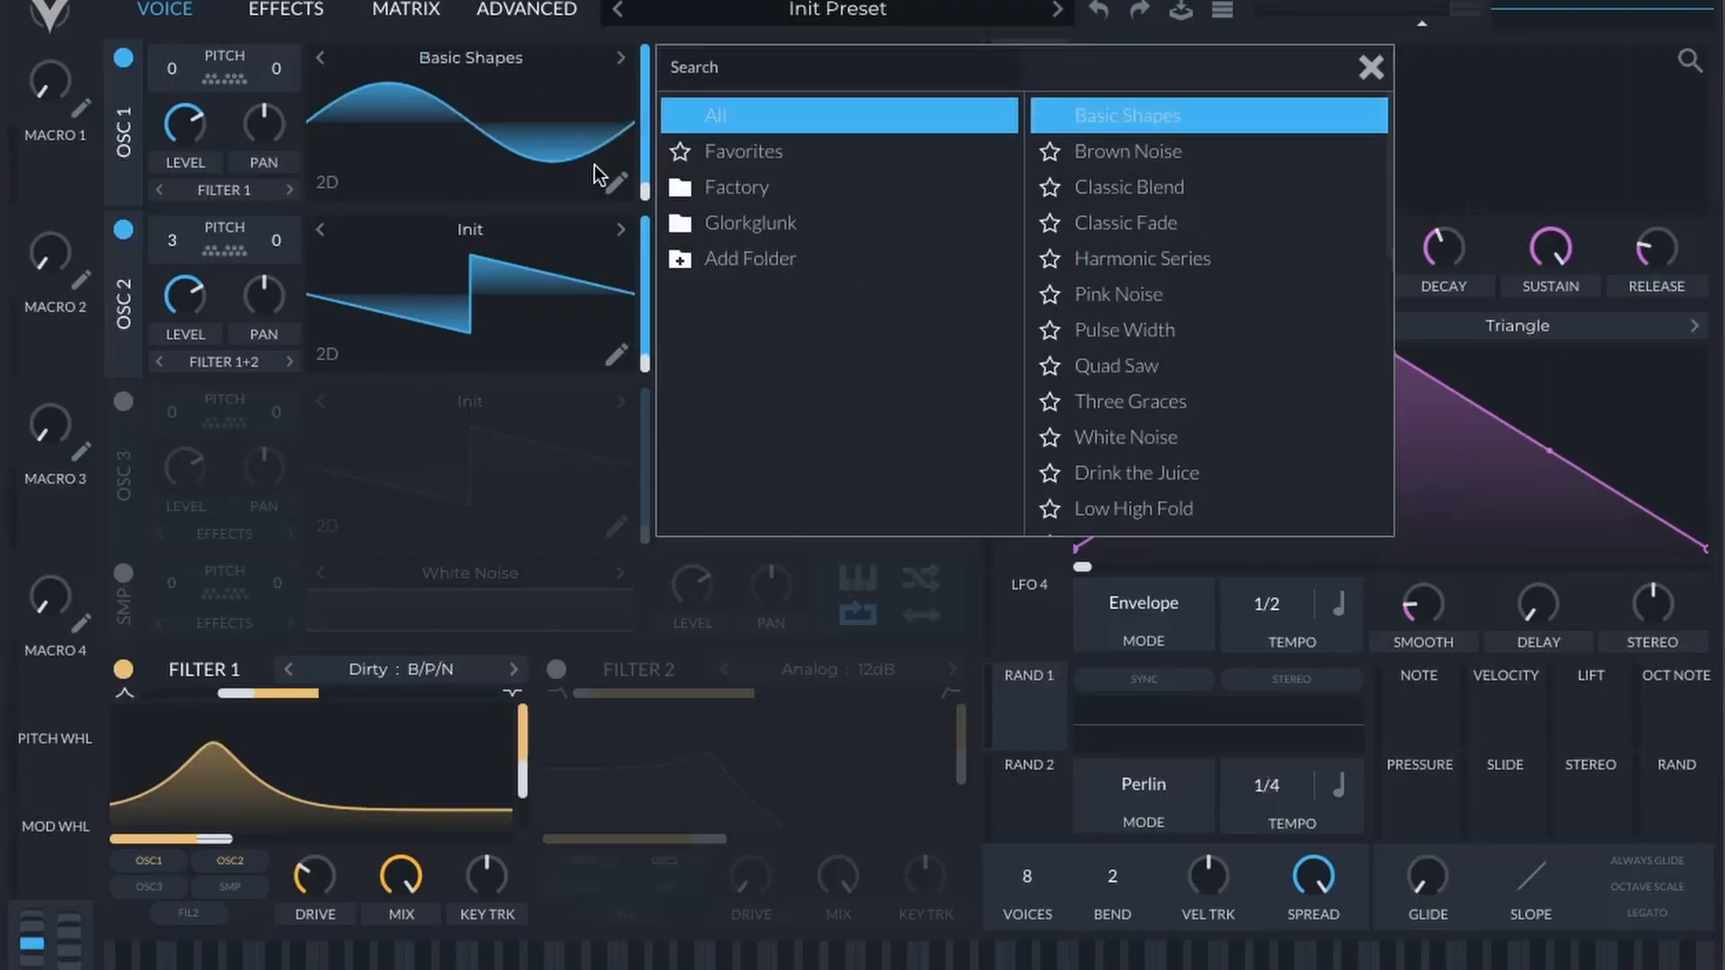
pyautogui.click(430, 249)
pyautogui.click(1218, 294)
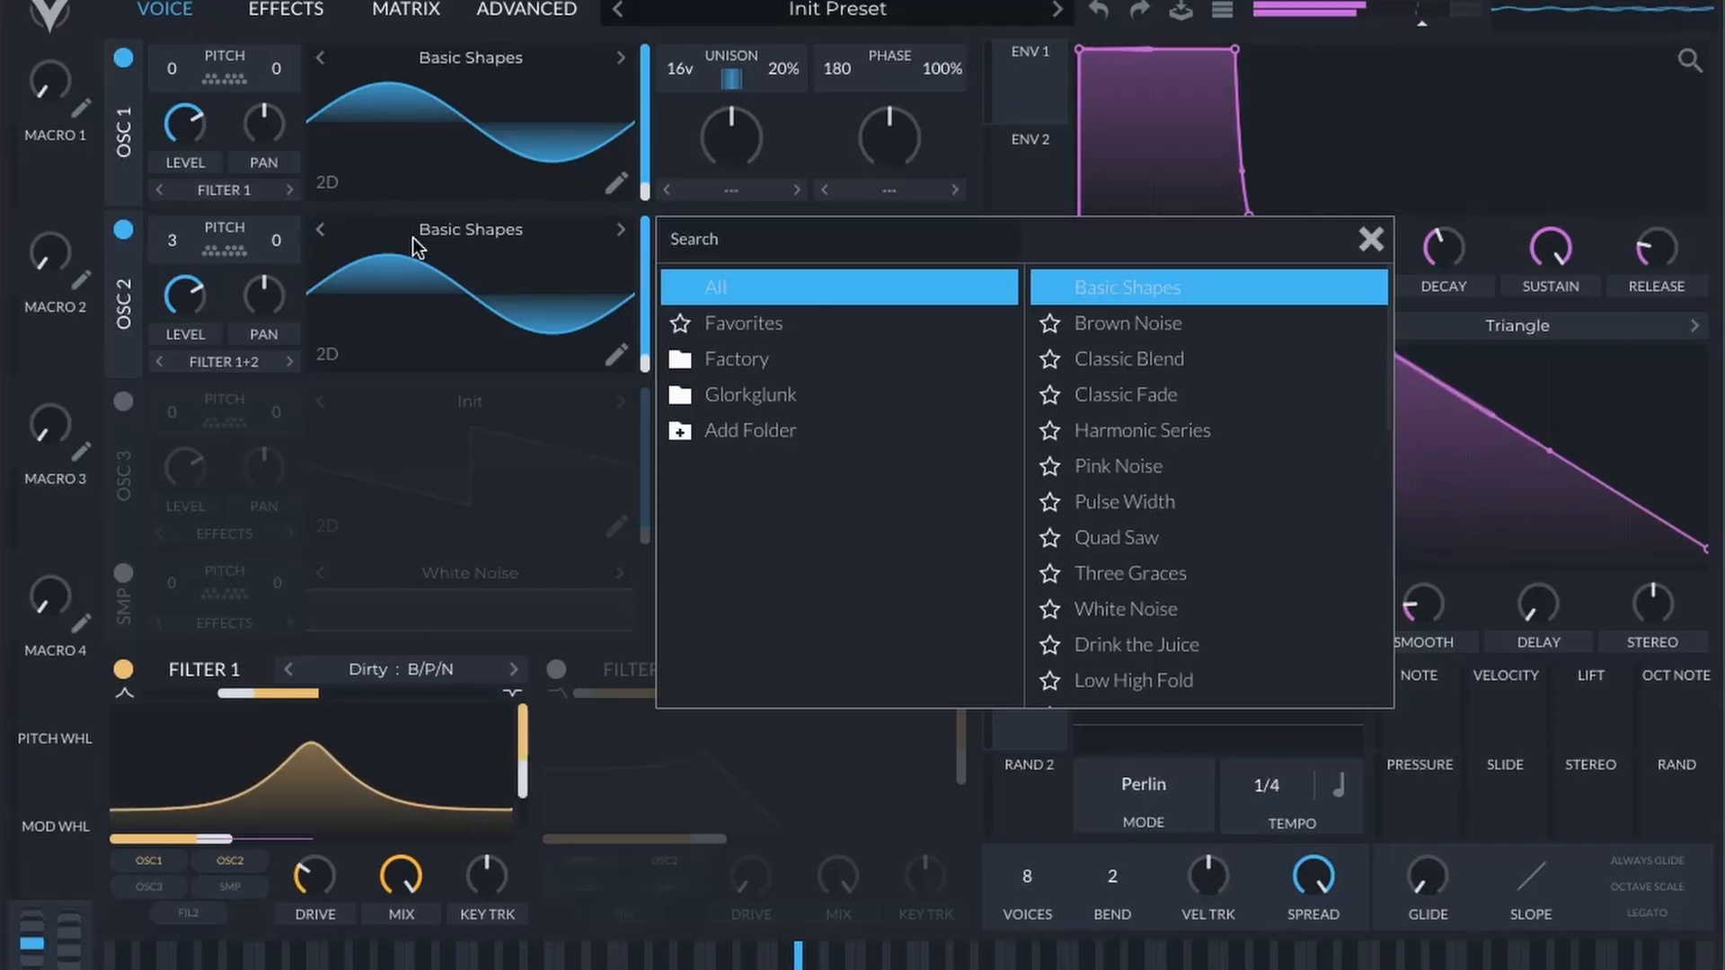
# Step: Move the wavetable frames of OSC 1 and OSC 2 through the rounded and triangle shapes to a square wave
pyautogui.click(643, 195)
pyautogui.moveTo(643, 193); pyautogui.dragTo(657, 167)
pyautogui.moveTo(639, 367); pyautogui.dragTo(658, 352)
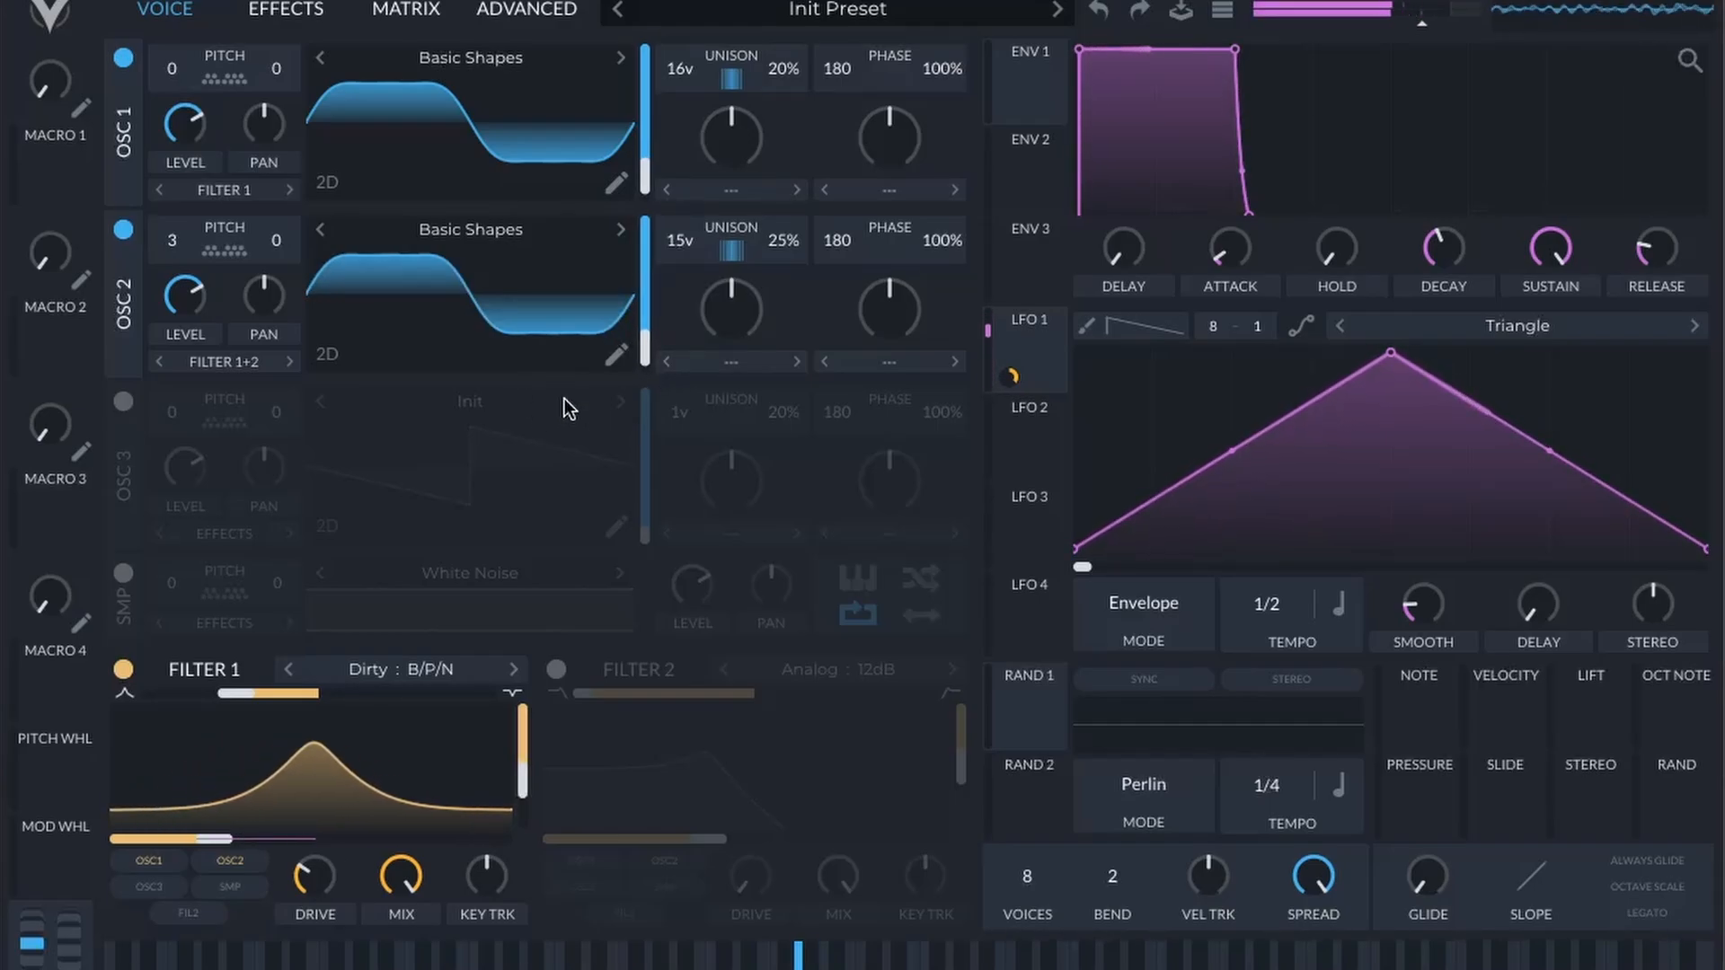
pyautogui.moveTo(652, 169); pyautogui.dragTo(667, 147)
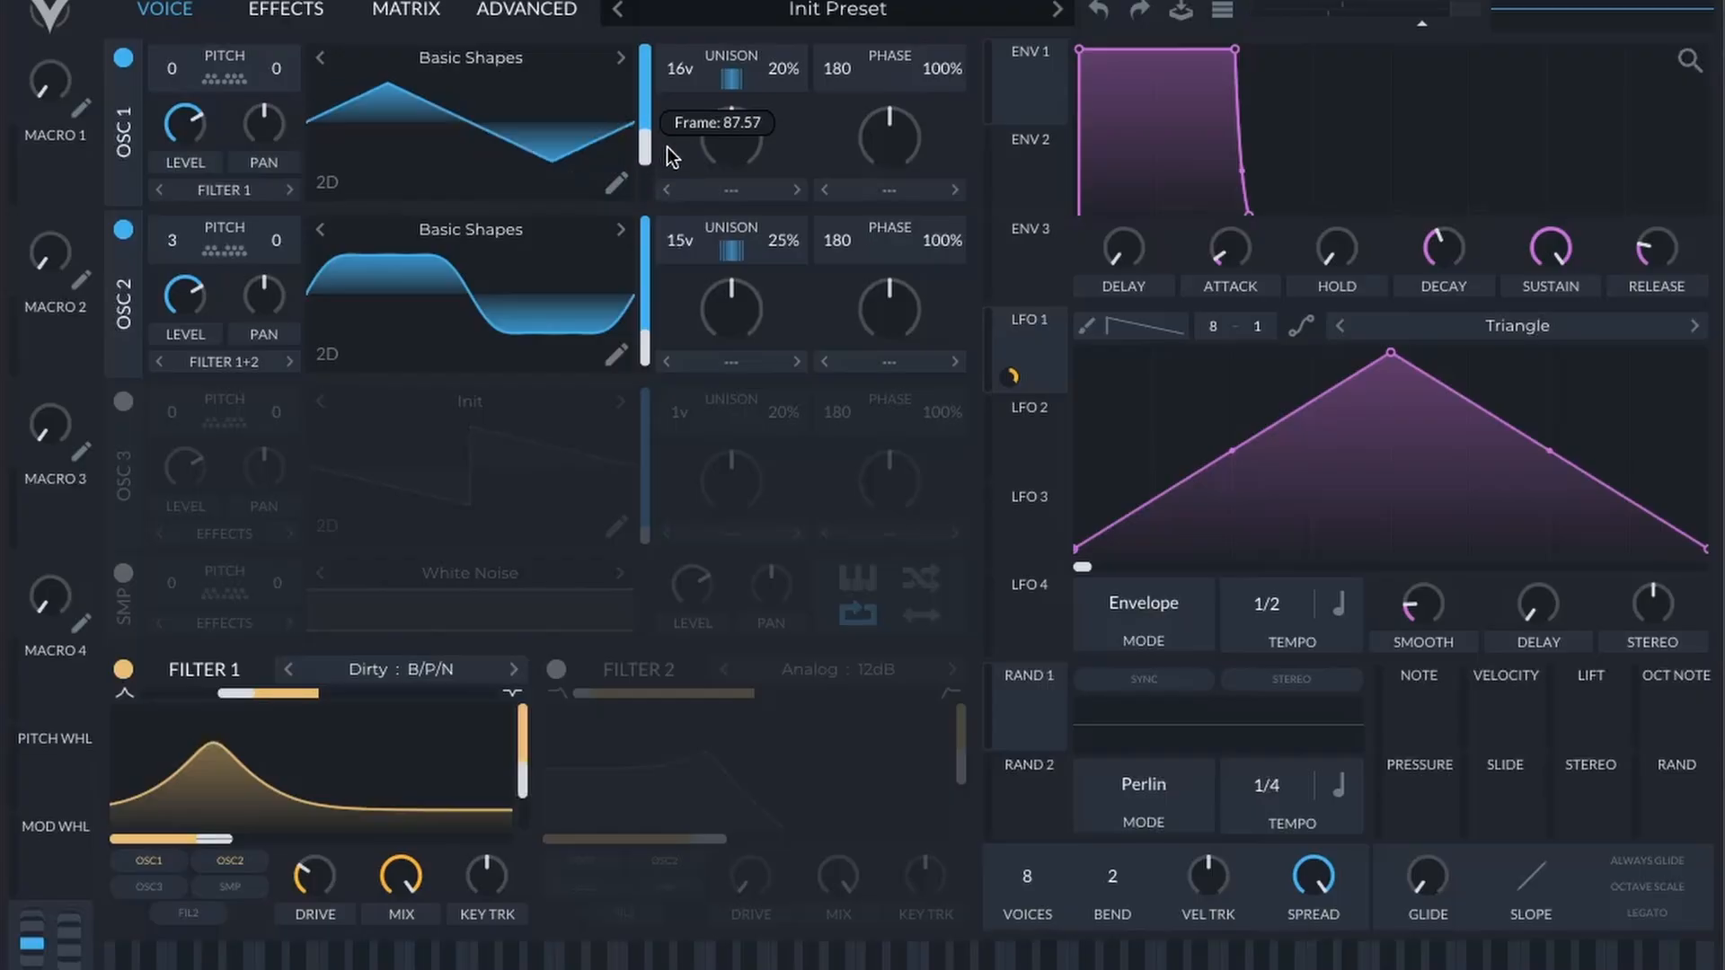
pyautogui.moveTo(648, 348)
pyautogui.moveTo(648, 348); pyautogui.dragTo(652, 322)
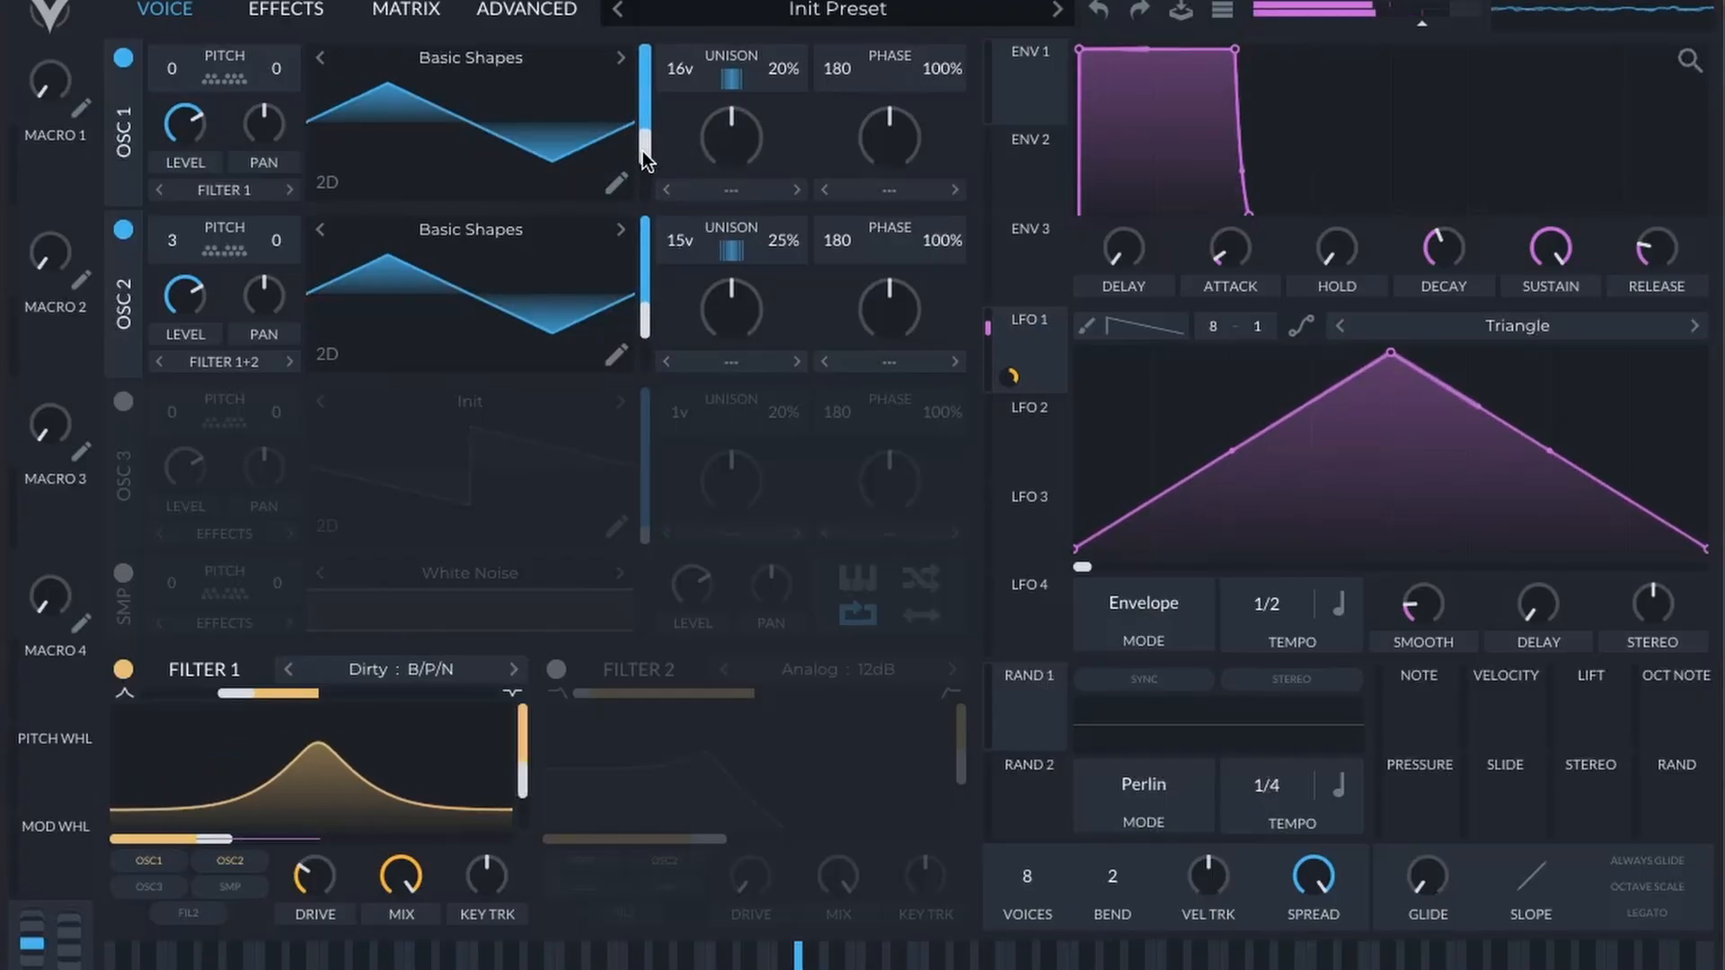
pyautogui.moveTo(645, 147); pyautogui.dragTo(660, 120)
pyautogui.moveTo(643, 309); pyautogui.dragTo(663, 277)
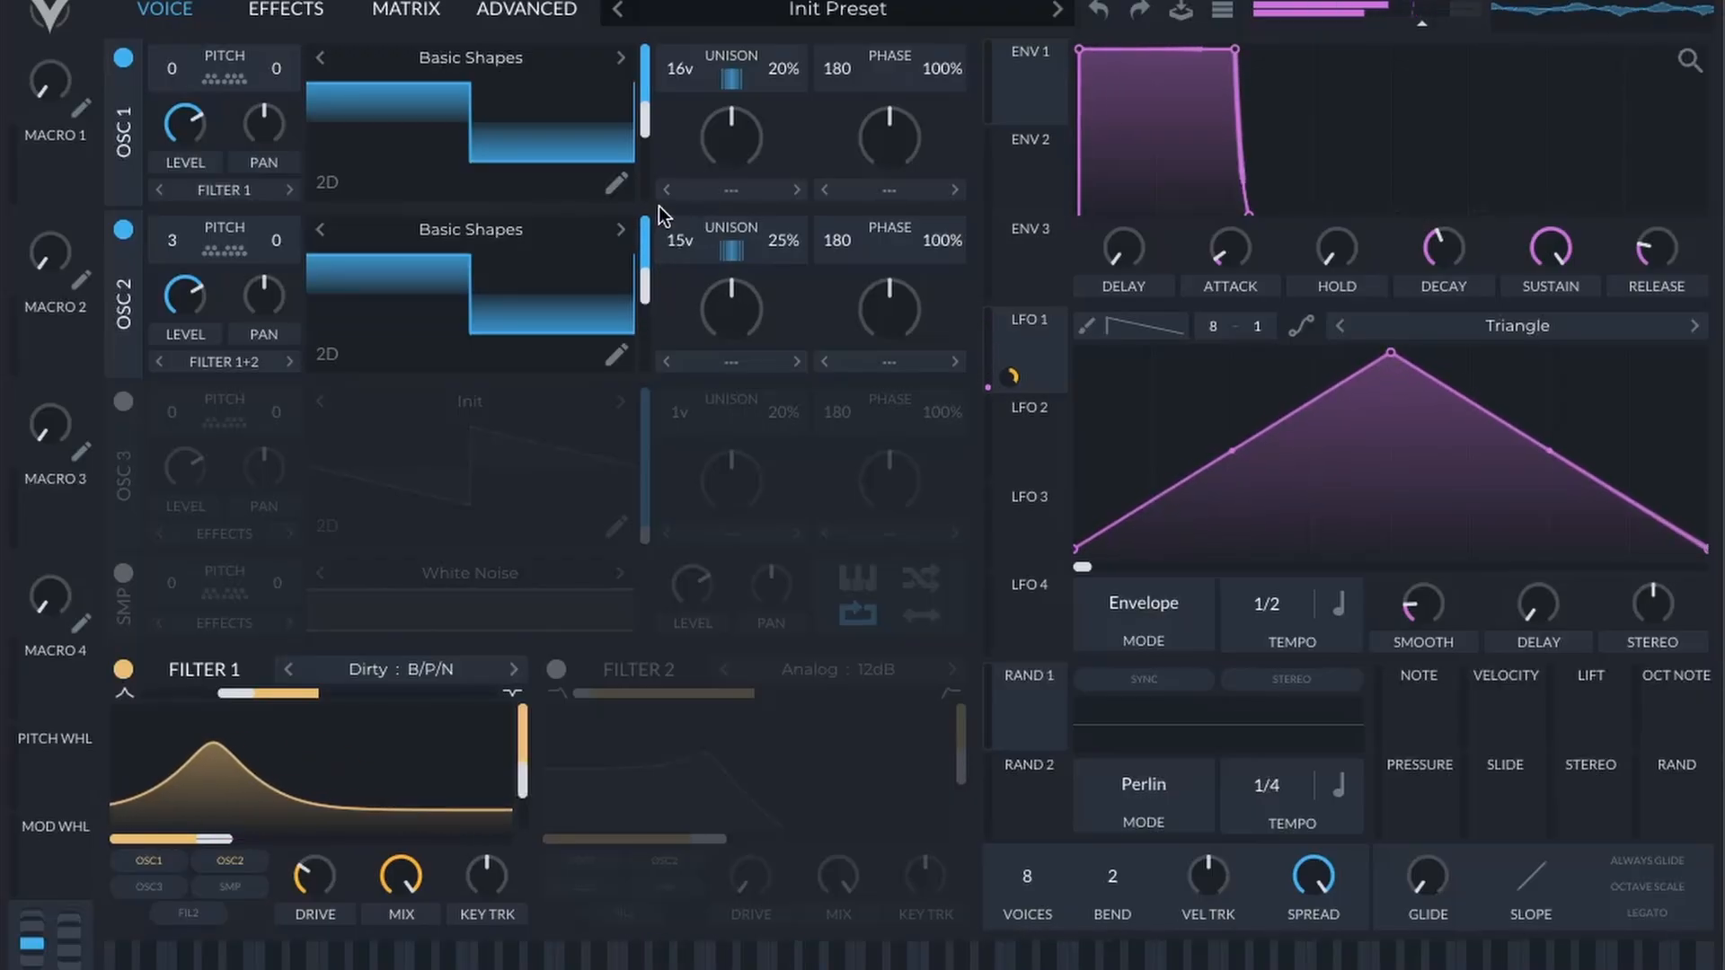
# Step: Load the Squish Flange wavetable from the Glorkglunk folder into OSC 1
pyautogui.click(489, 60)
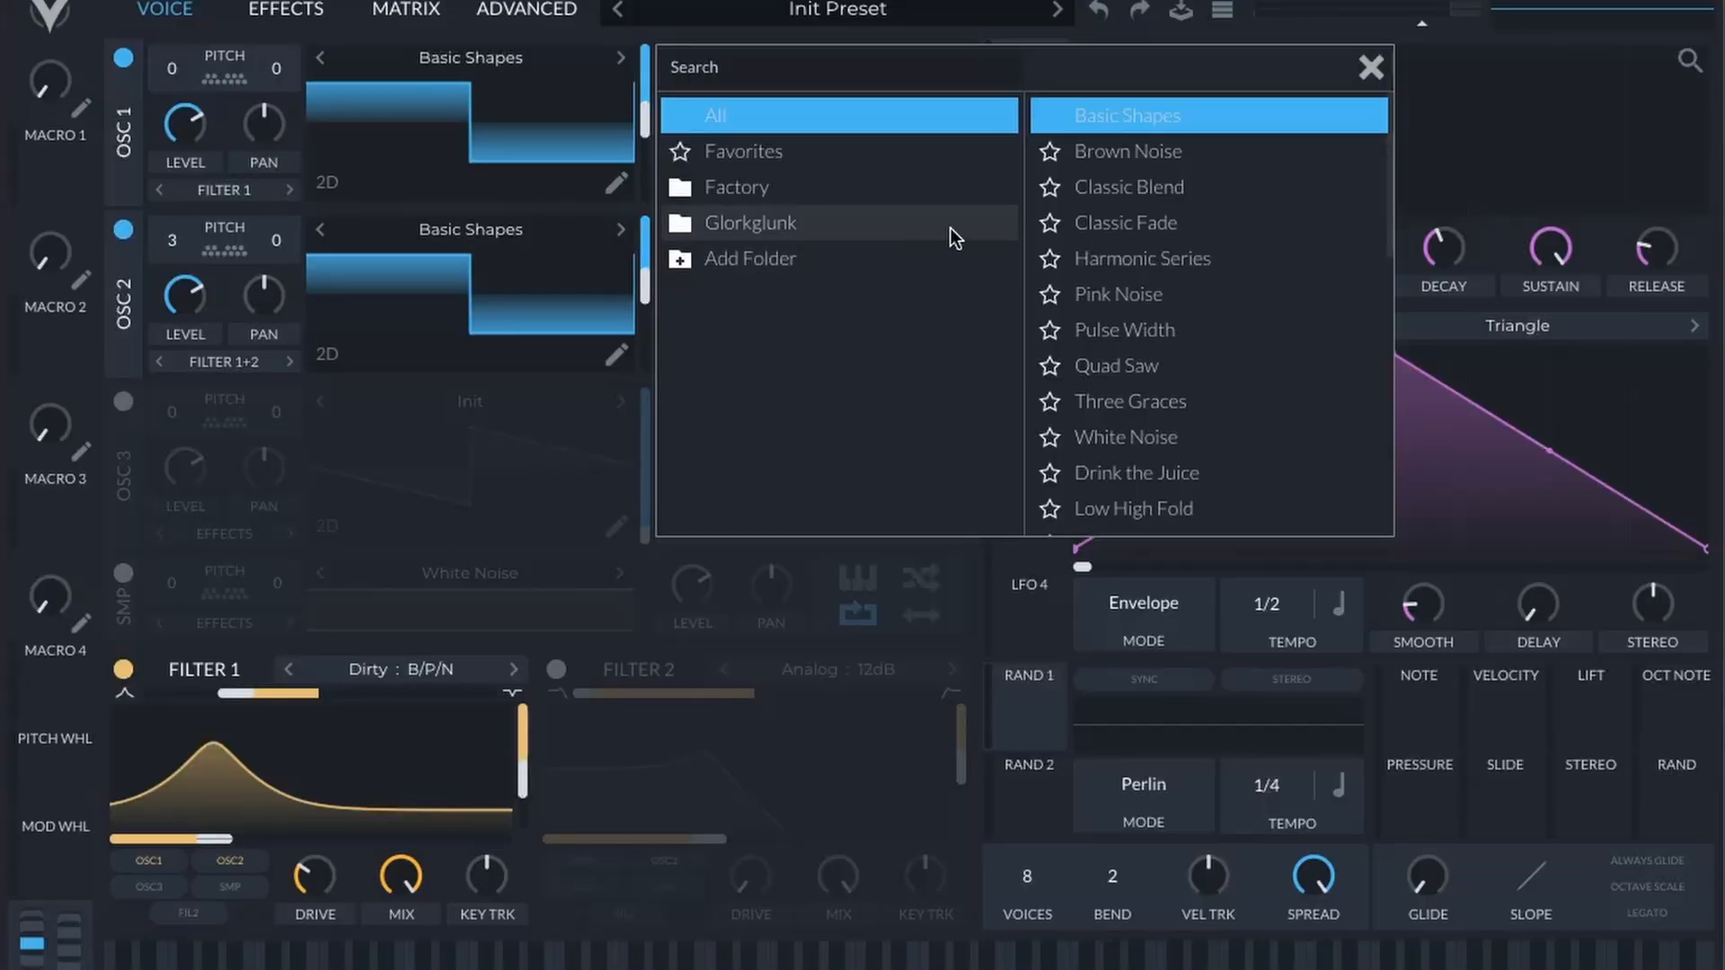
pyautogui.scroll(-3, 1218, 319)
pyautogui.scroll(-4, 1225, 338)
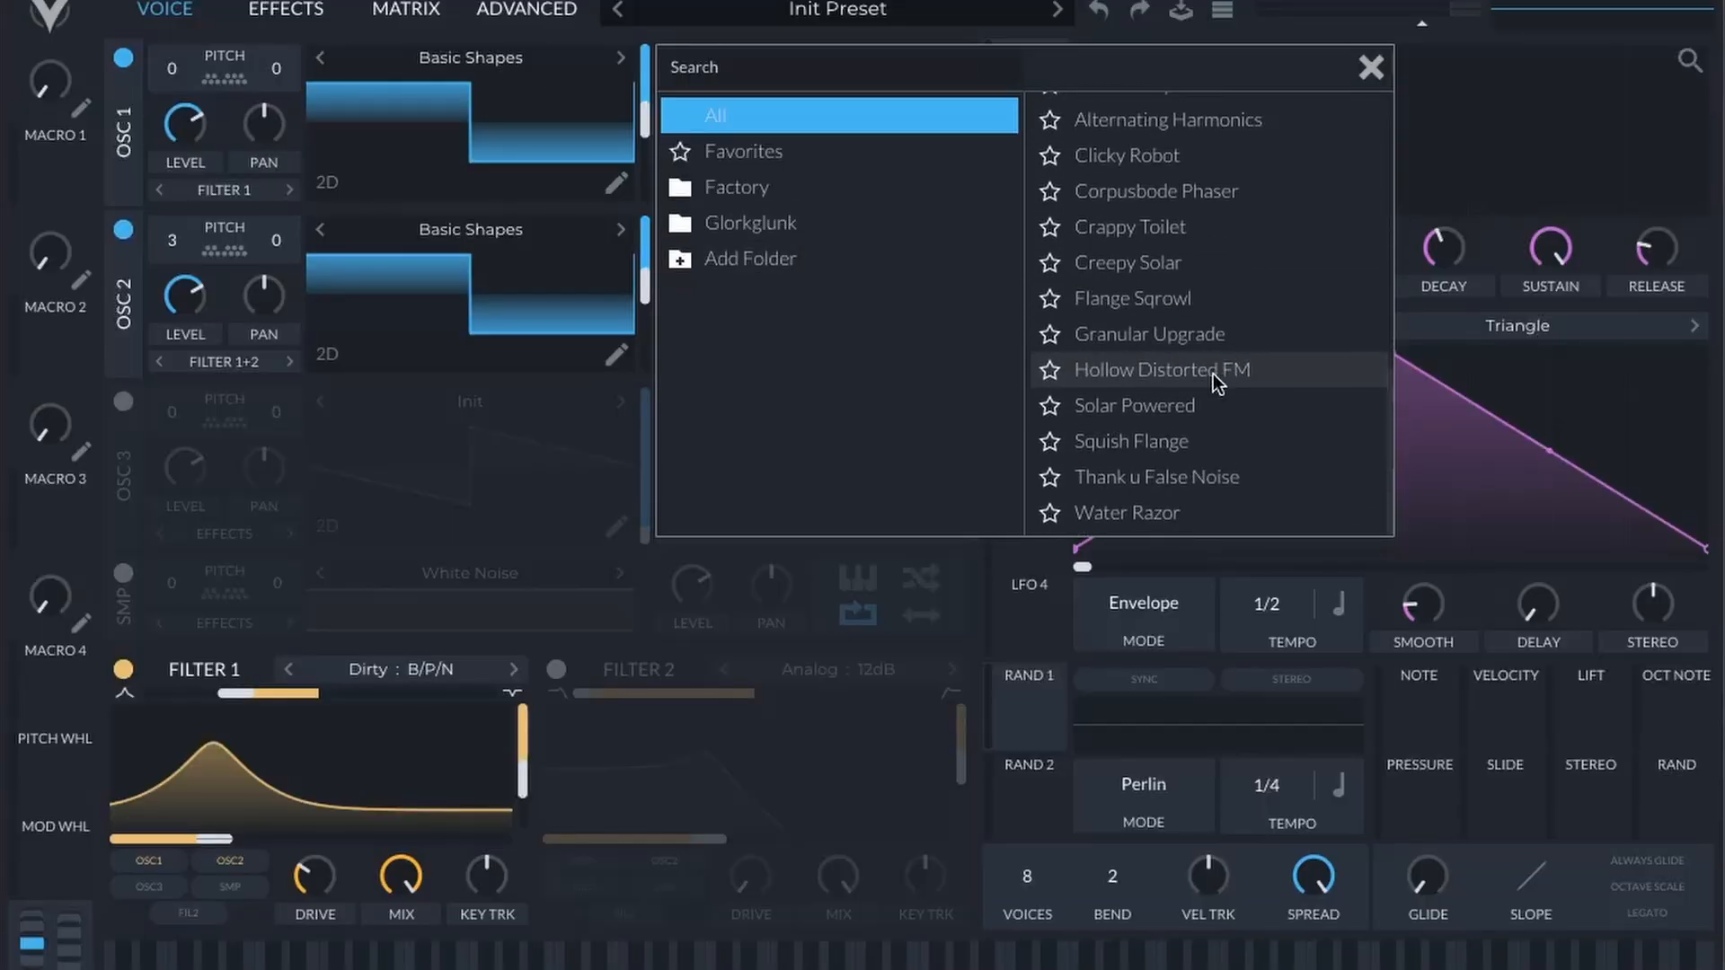
pyautogui.click(762, 223)
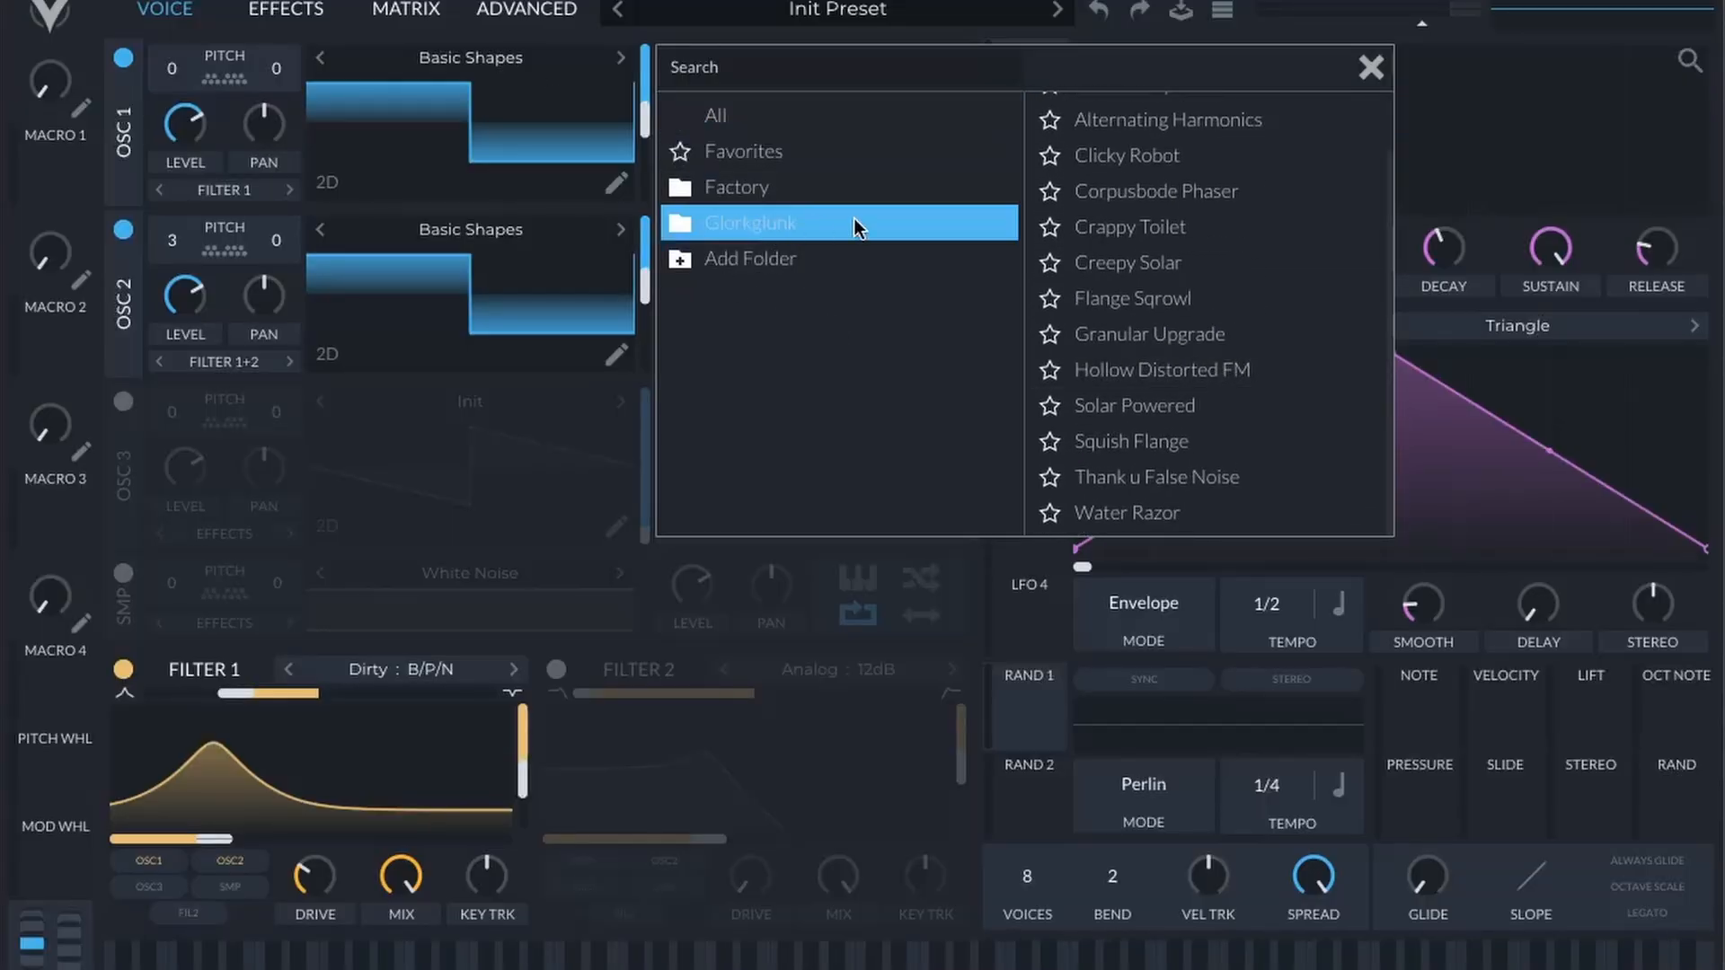
pyautogui.click(1175, 472)
pyautogui.click(1134, 444)
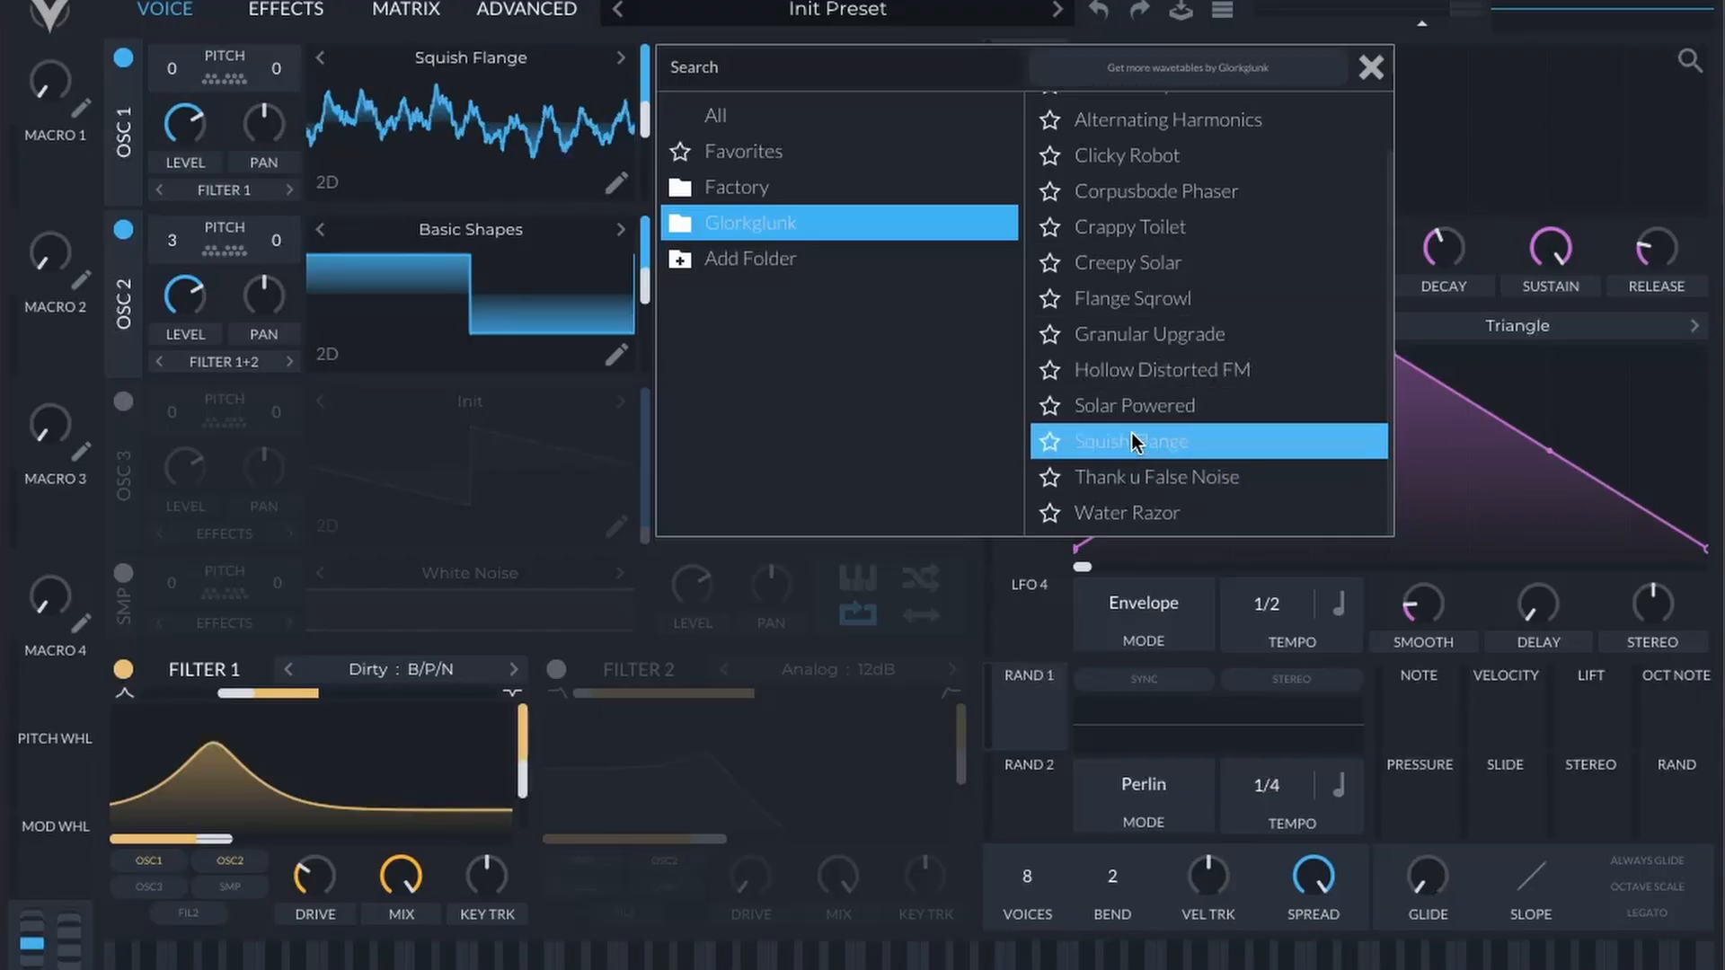
# Step: Load the same Squish Flange wavetable into OSC 2 and close the wavetable browser
pyautogui.click(435, 229)
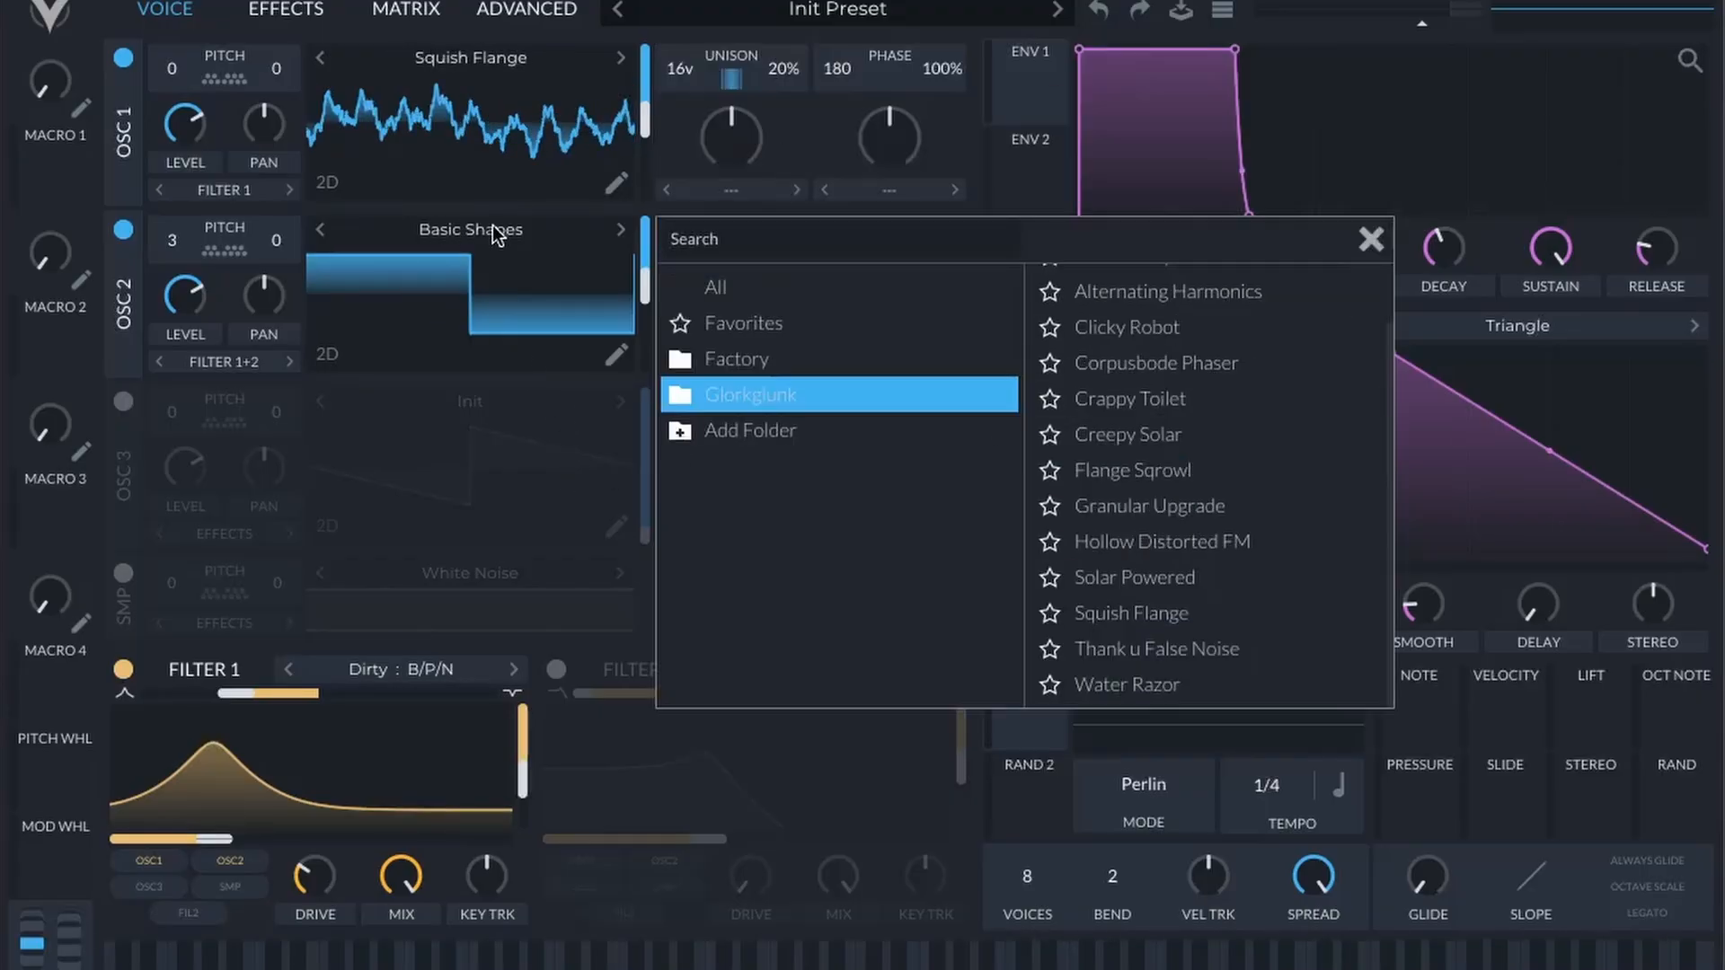
pyautogui.click(1181, 615)
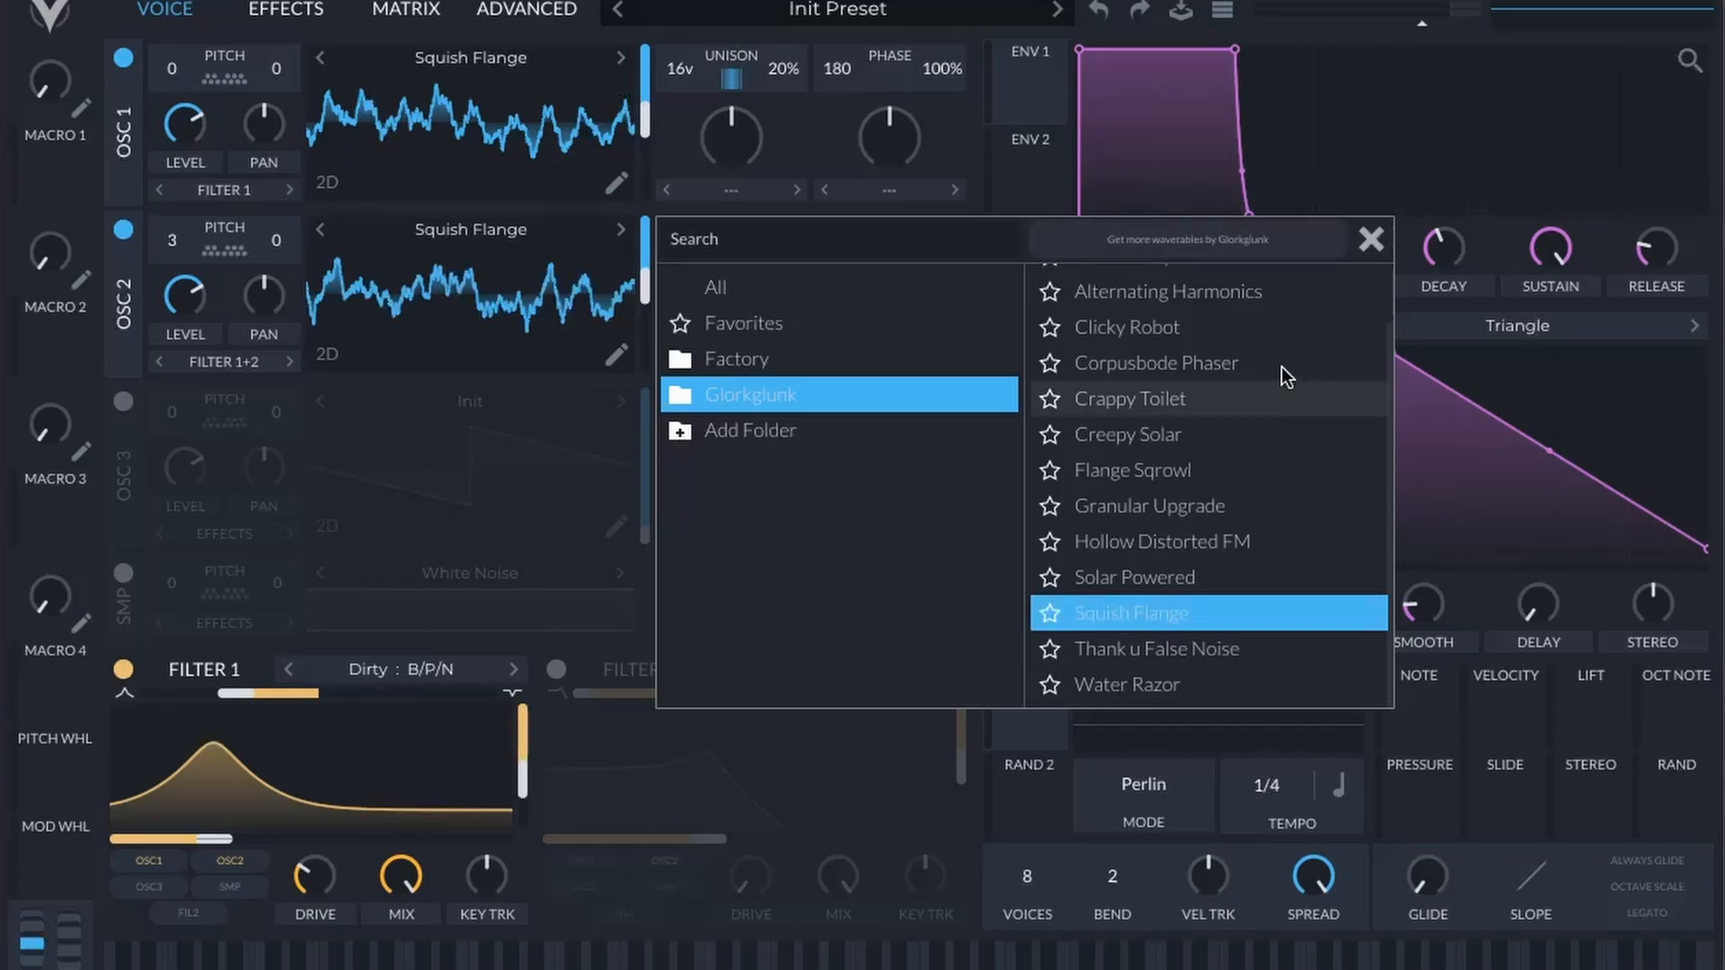
pyautogui.click(1367, 239)
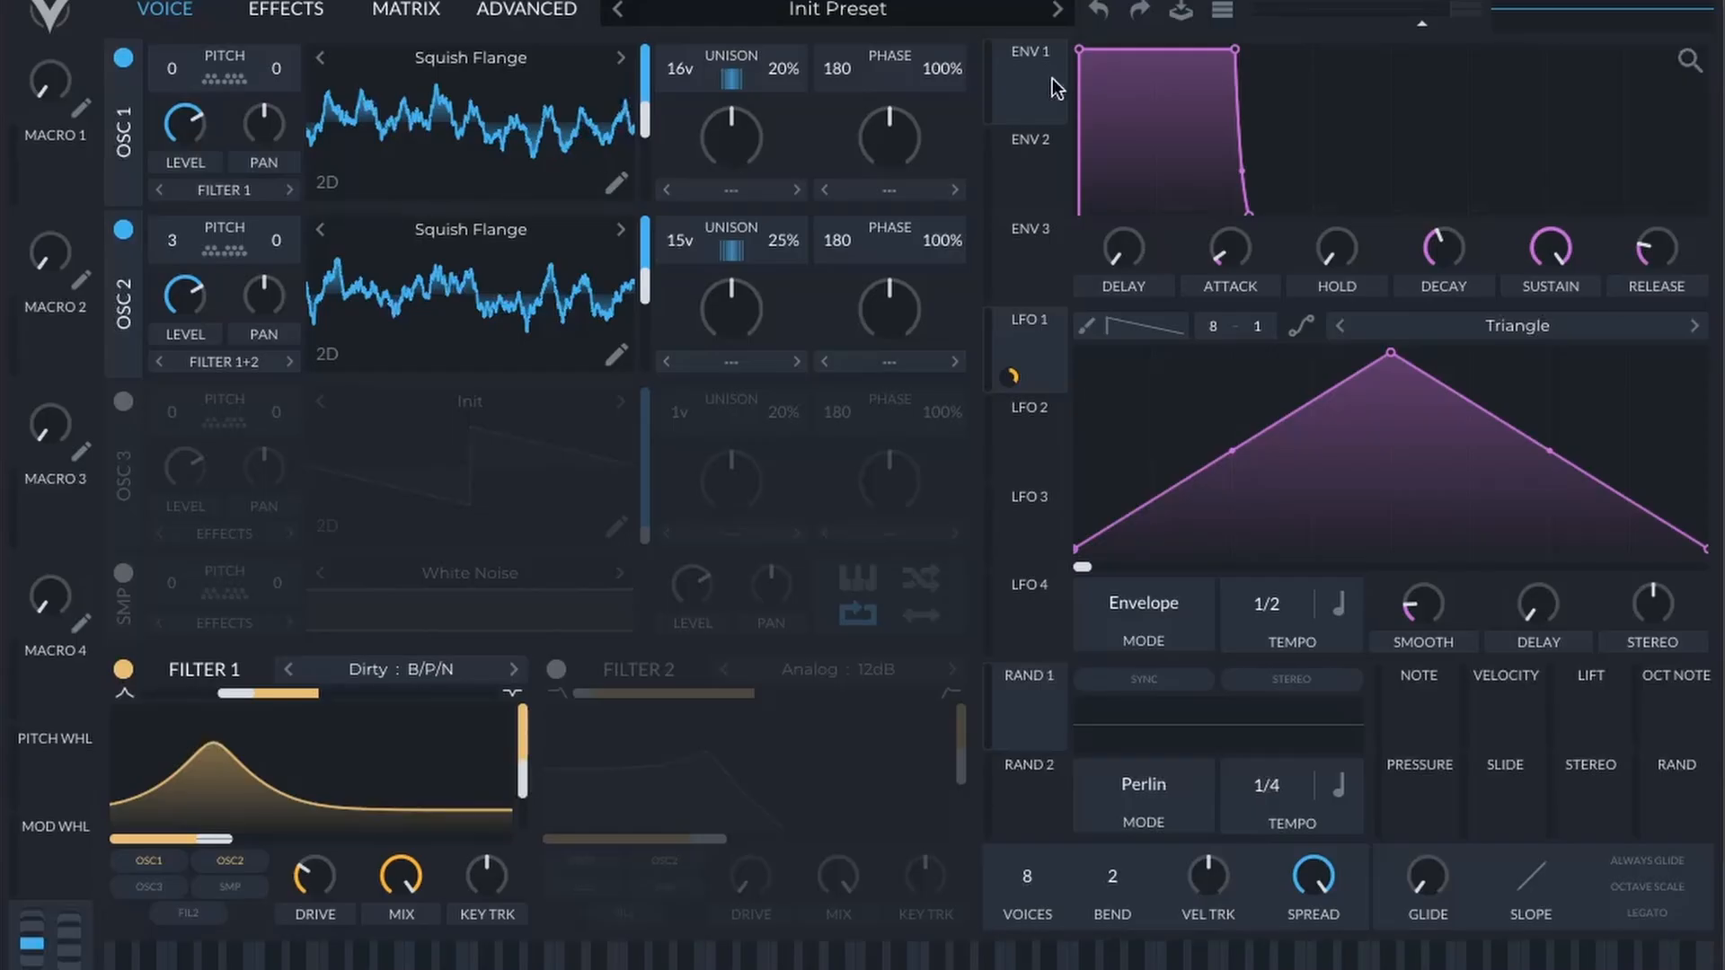
# Step: Assign LFO 1 to the wavetable frames of OSC 1 and OSC 2, and set OSC 1's modulation amount to about -123.6
pyautogui.moveTo(1037, 336)
pyautogui.mouseDown()
pyautogui.moveTo(618, 171)
pyautogui.moveTo(645, 129)
pyautogui.mouseUp()
pyautogui.moveTo(1044, 334)
pyautogui.mouseDown()
pyautogui.moveTo(712, 327)
pyautogui.moveTo(620, 297)
pyautogui.mouseUp()
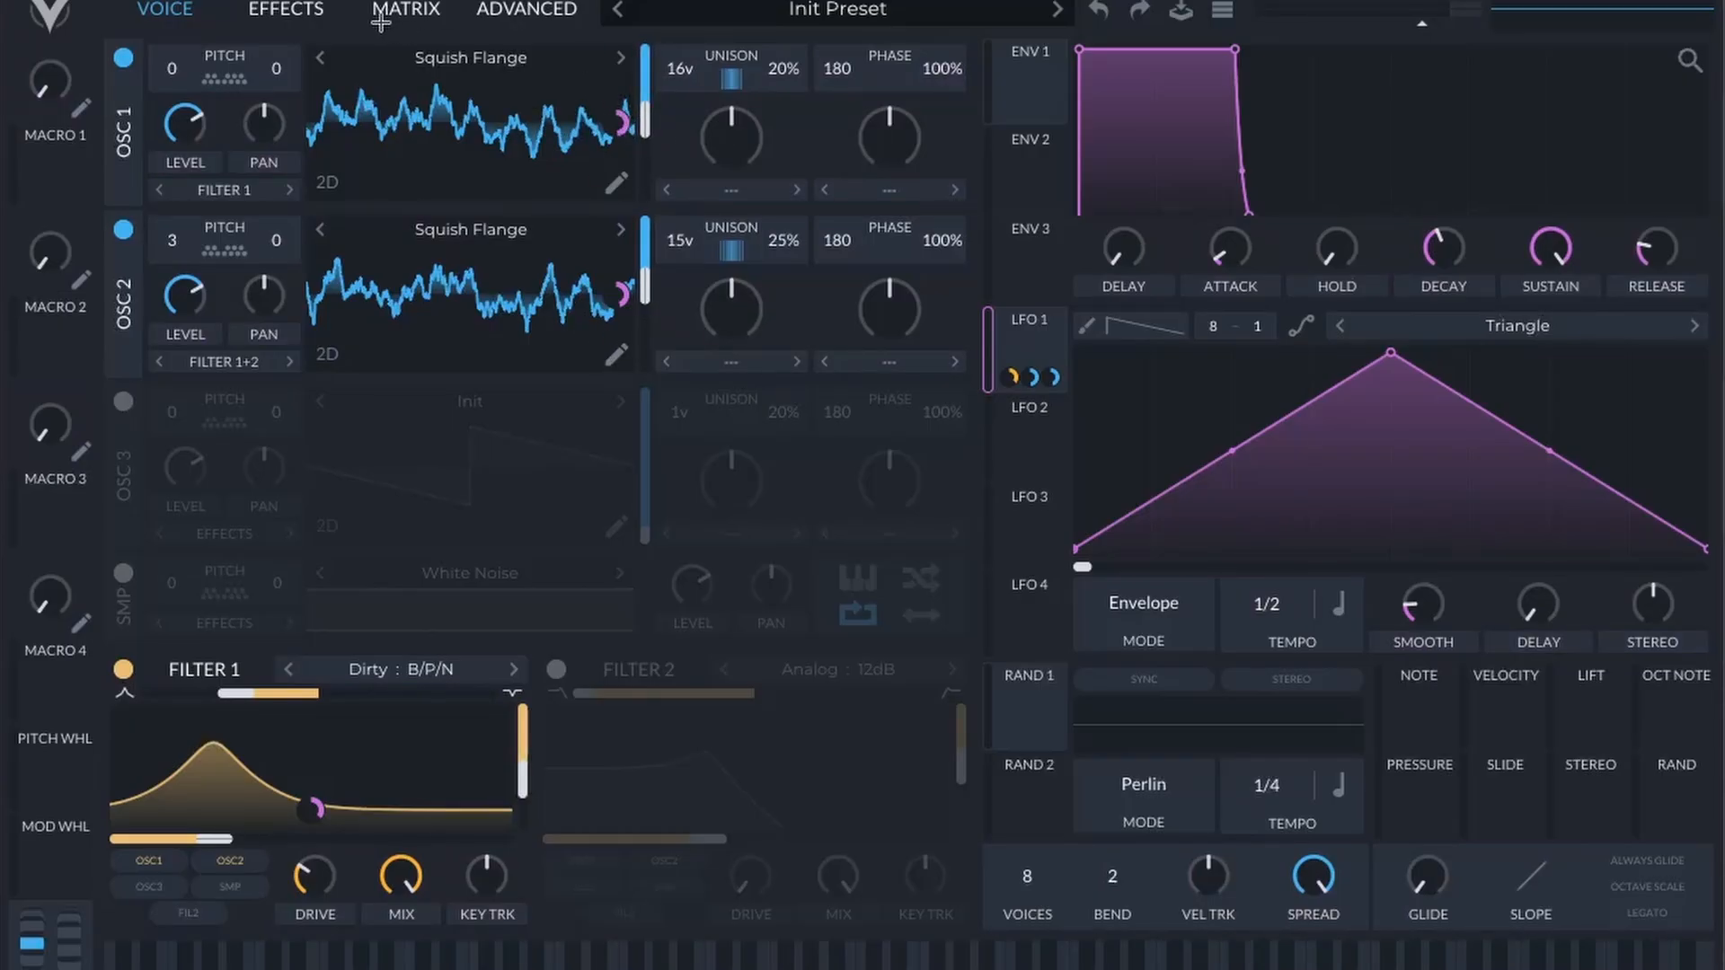
pyautogui.moveTo(611, 130)
pyautogui.moveTo(622, 120); pyautogui.dragTo(621, 119)
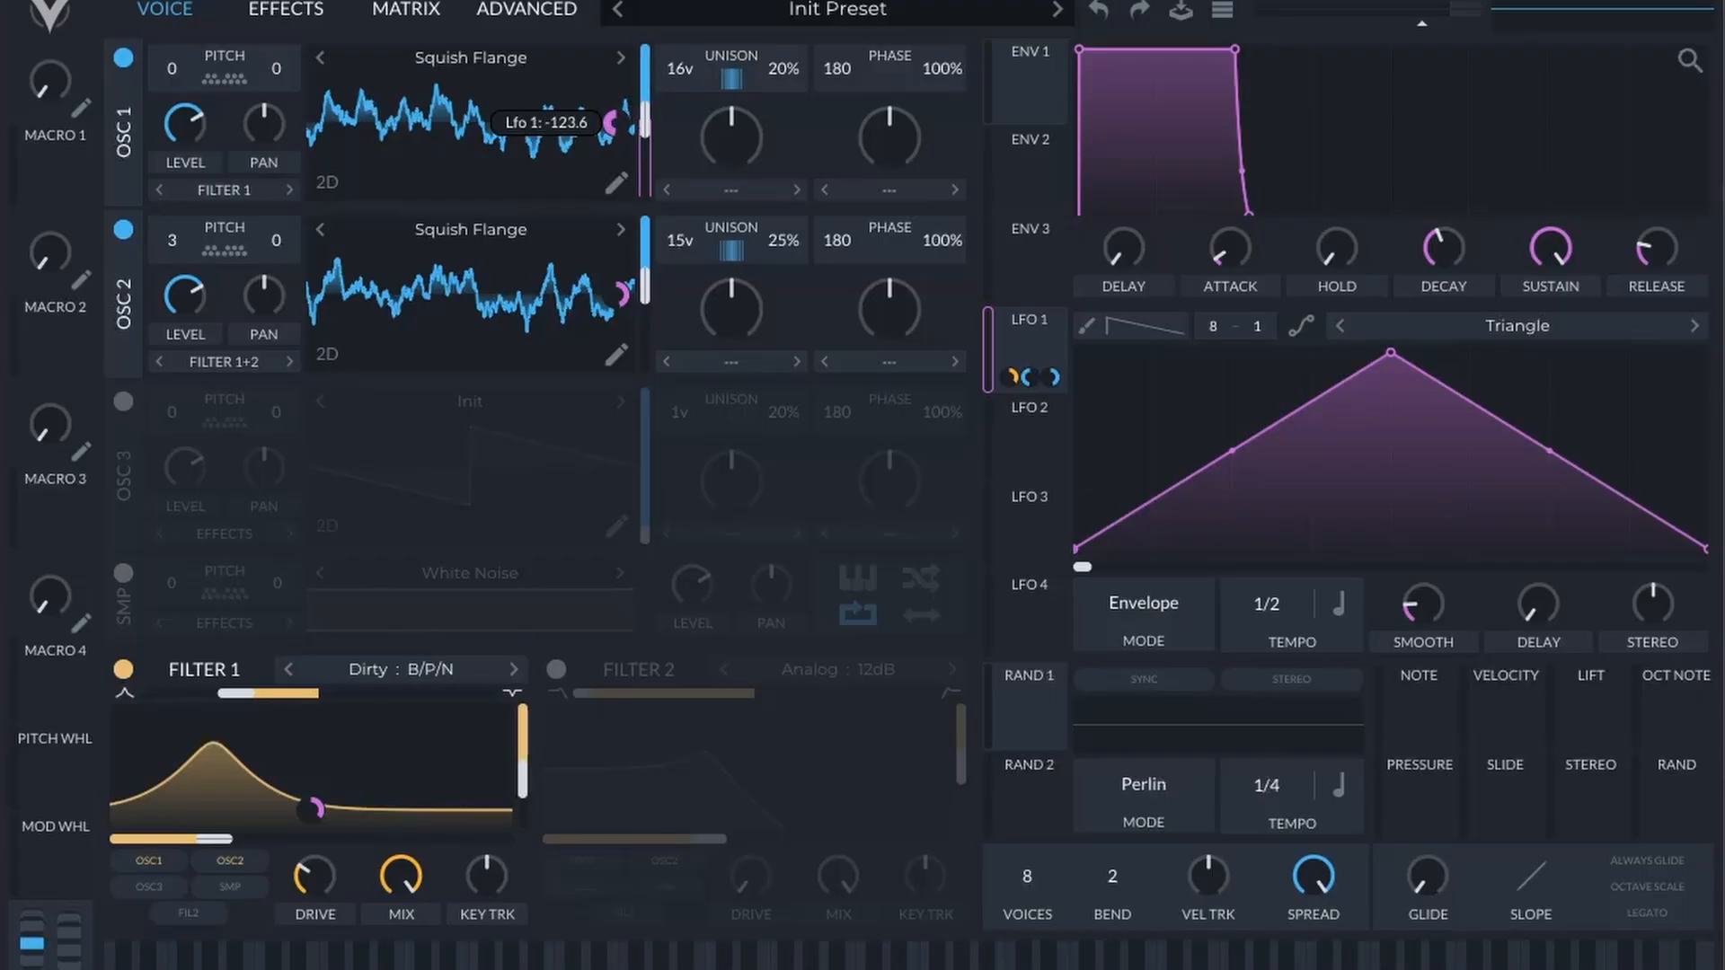
pyautogui.moveTo(620, 294)
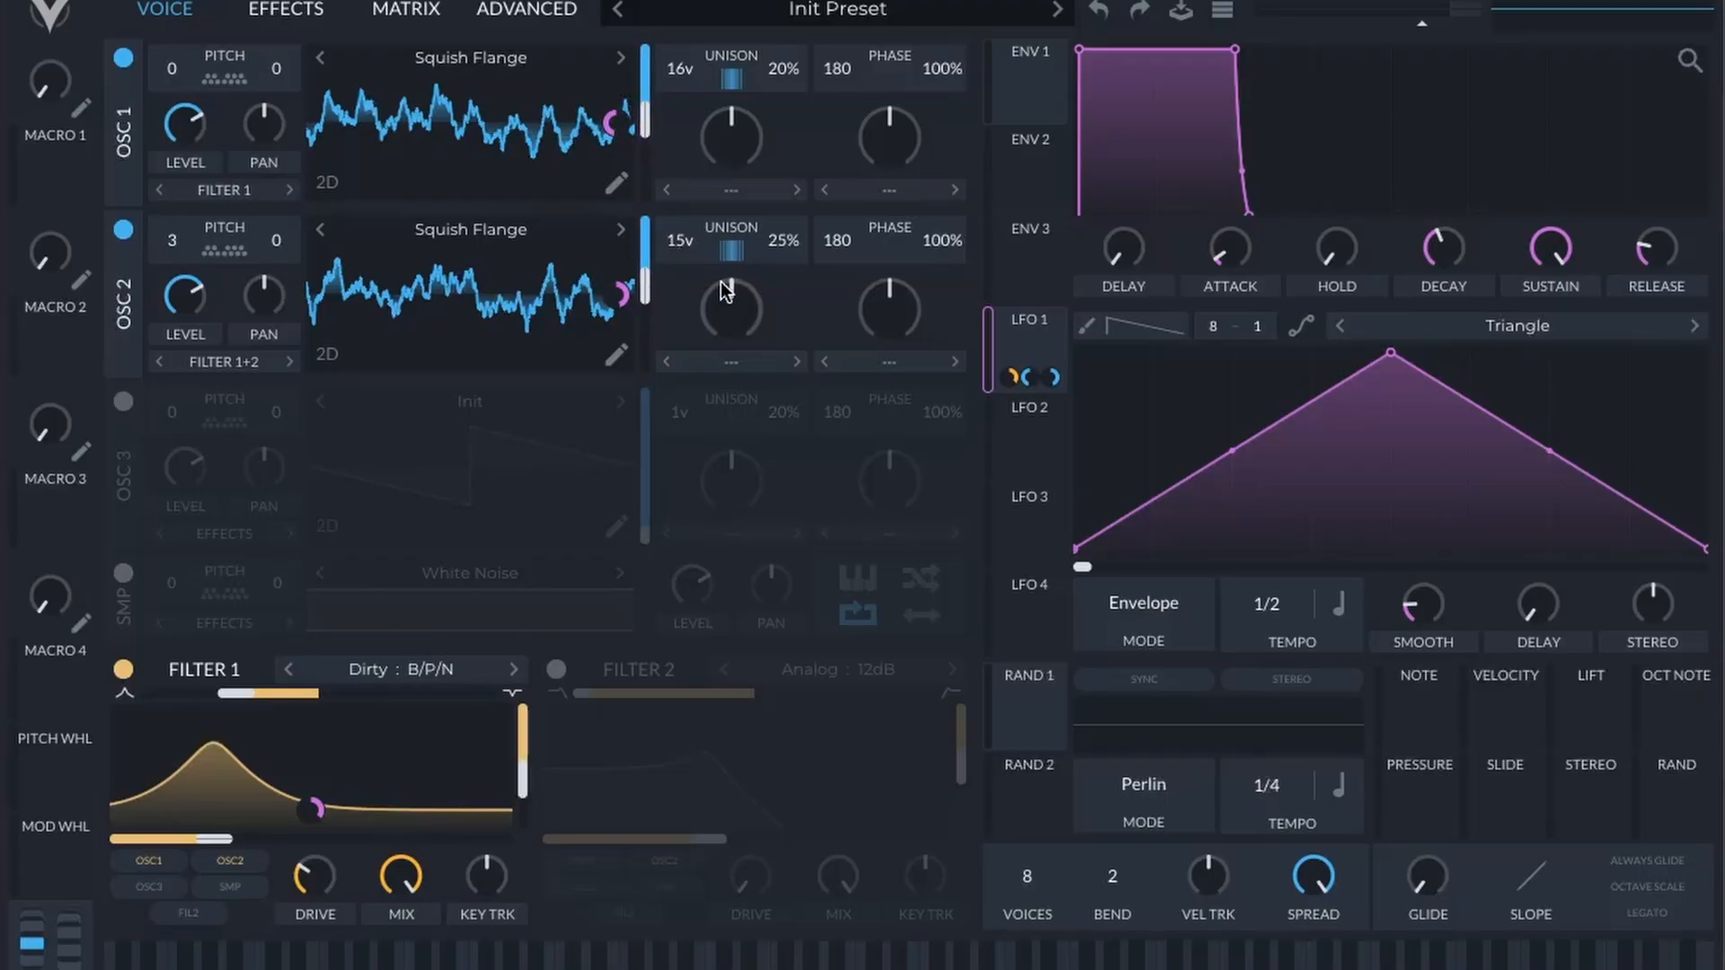